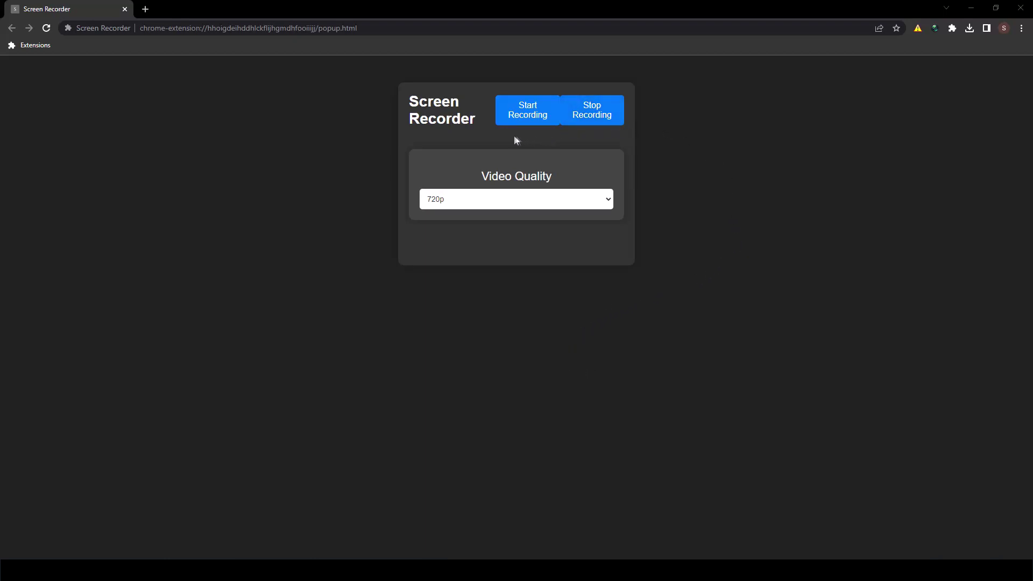
- Record Screen 2 at 720p with the Screen Recorder extension and download the webm video
click(535, 117)
click(617, 84)
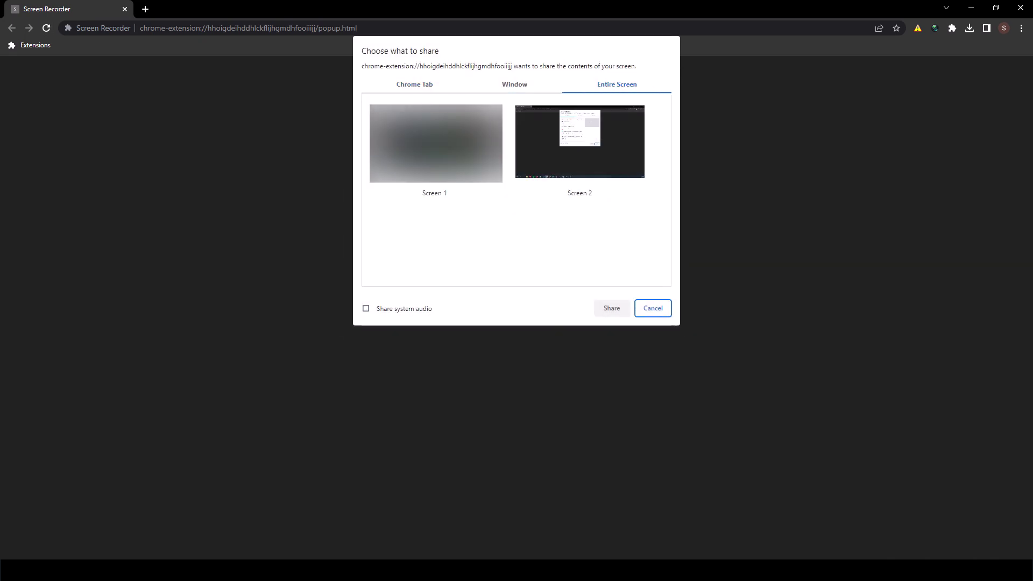
click(581, 142)
click(609, 307)
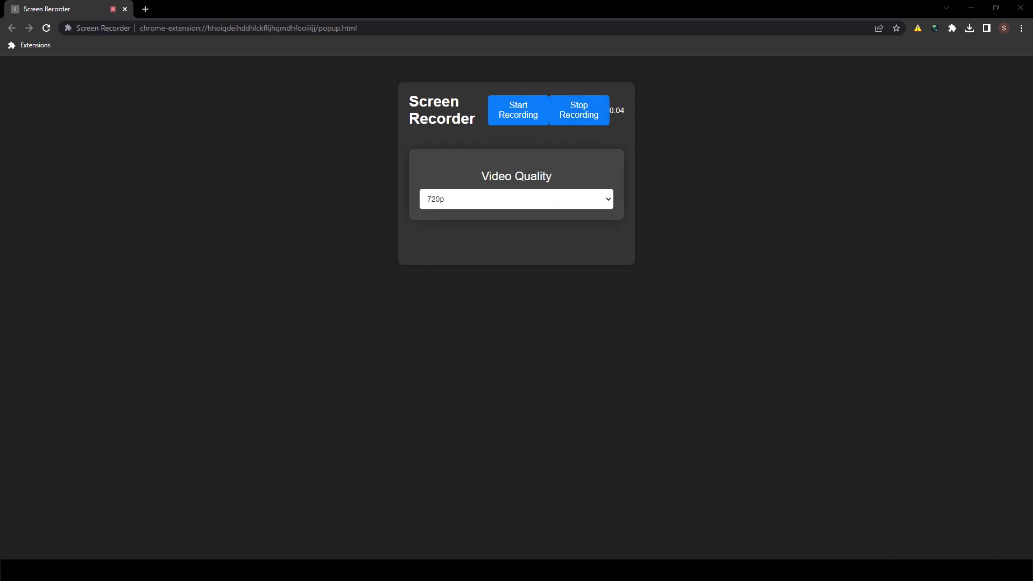
click(582, 199)
click(579, 112)
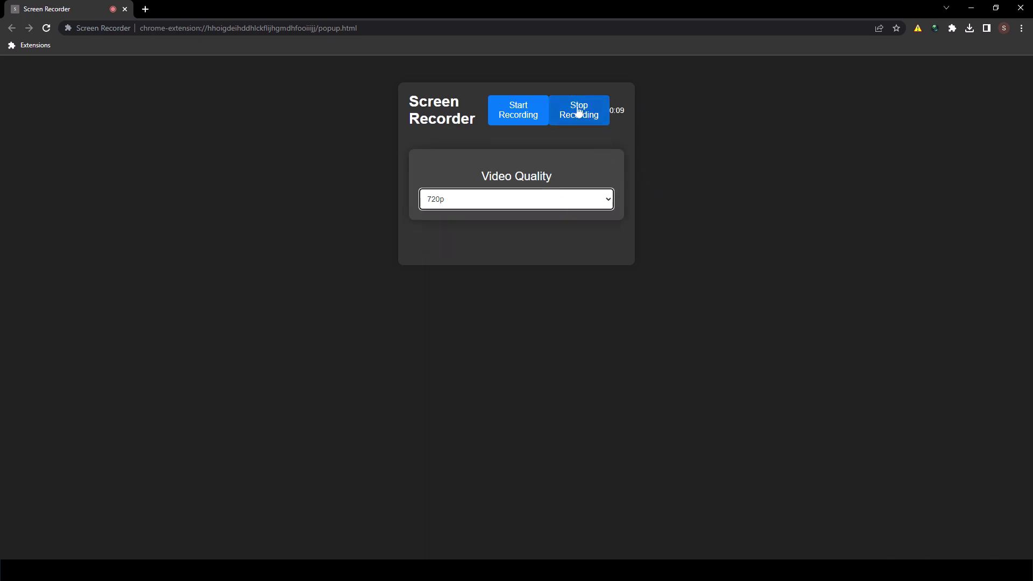
click(583, 117)
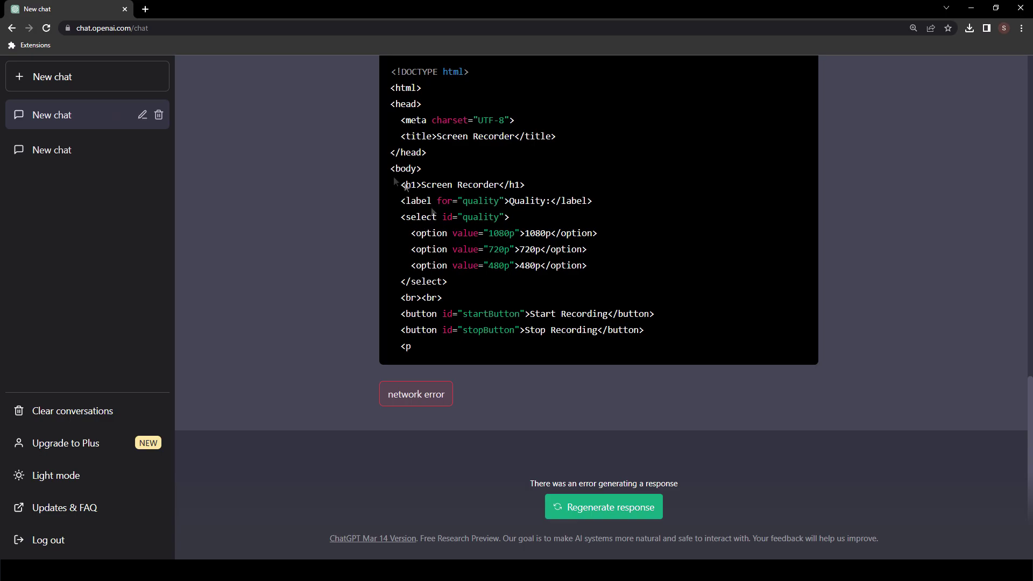
- Scroll up through the ChatGPT reply that broke off with a network error
scroll(477, 269, up, 10)
- Regenerate the failed reply and stop it once the file list and manifest.json outline appear
scroll(537, 315, down, 4)
click(604, 507)
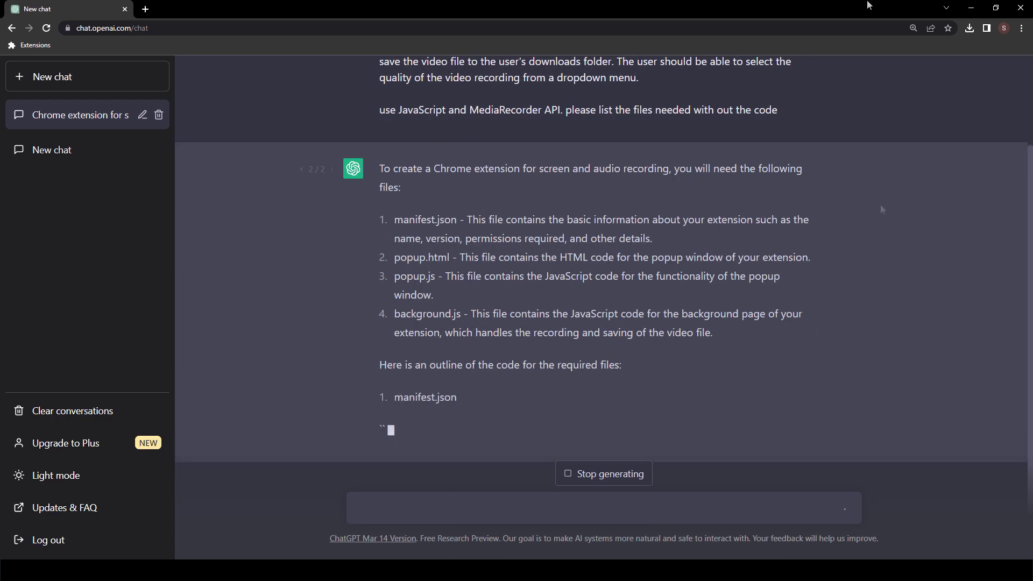
click(589, 475)
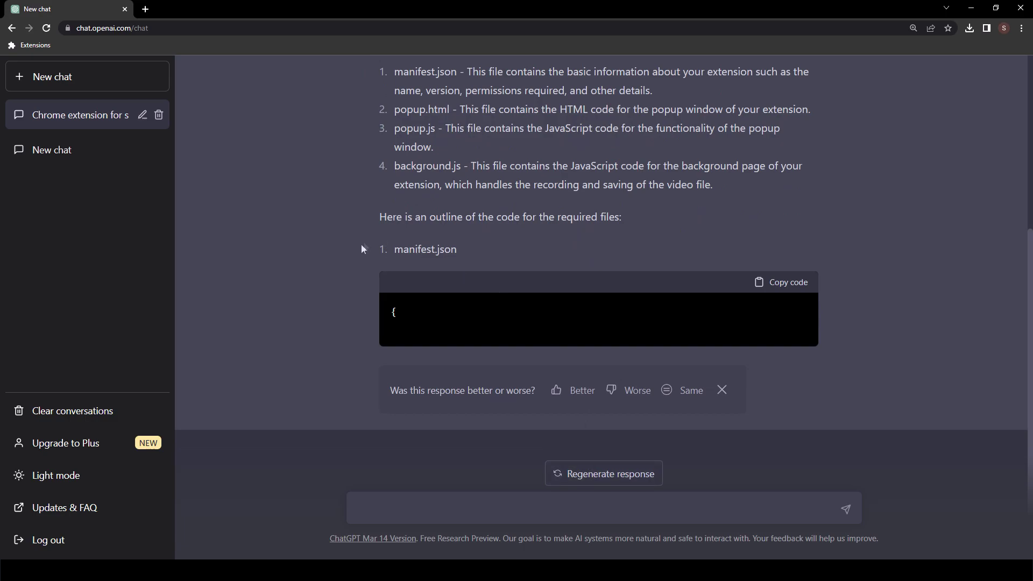
- Send ChatGPT the request 'provide the manifest.json'
scroll(441, 312, up, 3)
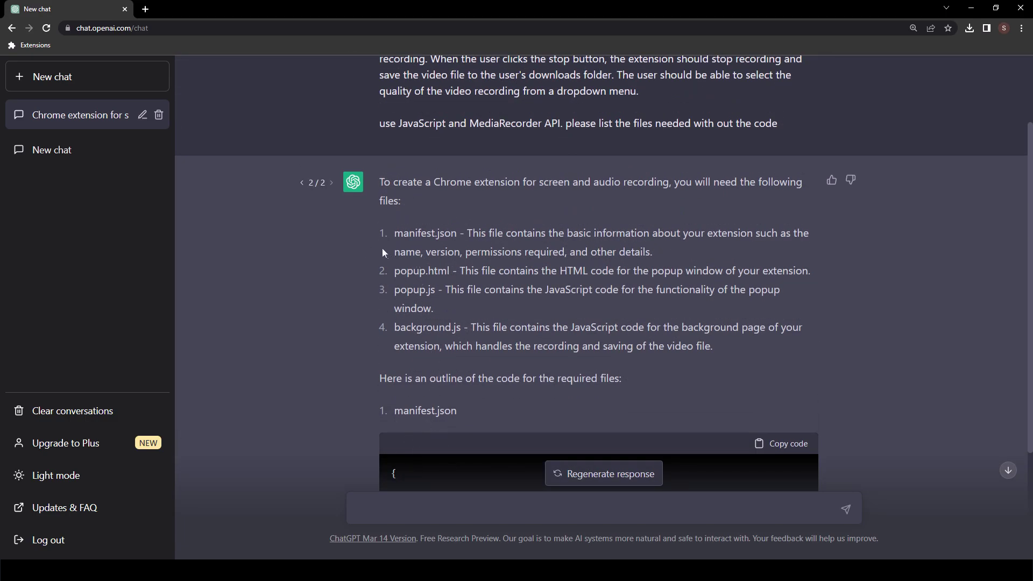
drag(395, 234, 458, 236)
key(ctrl+c)
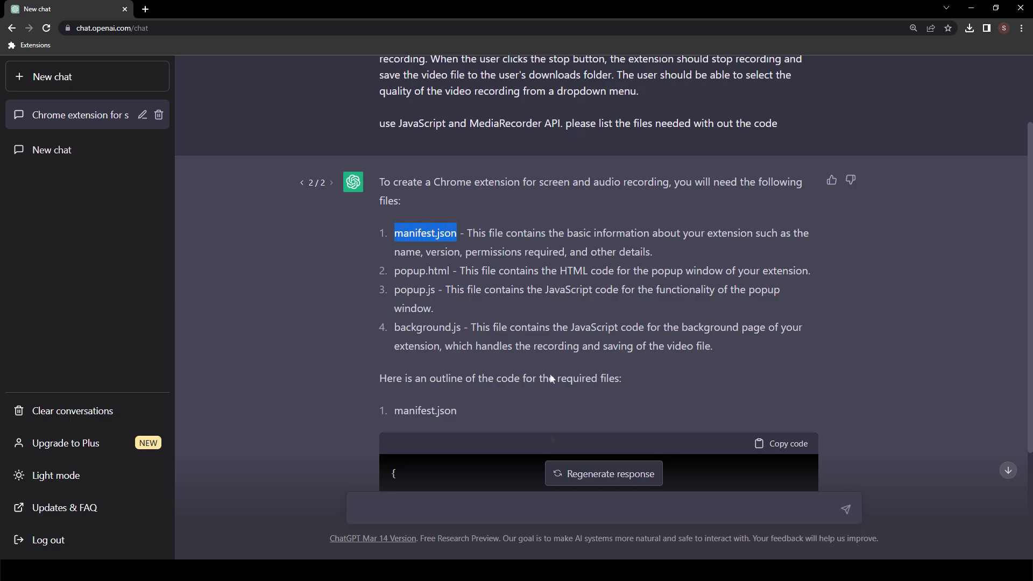
click(477, 511)
key(ctrl+v)
drag(420, 516, 334, 512)
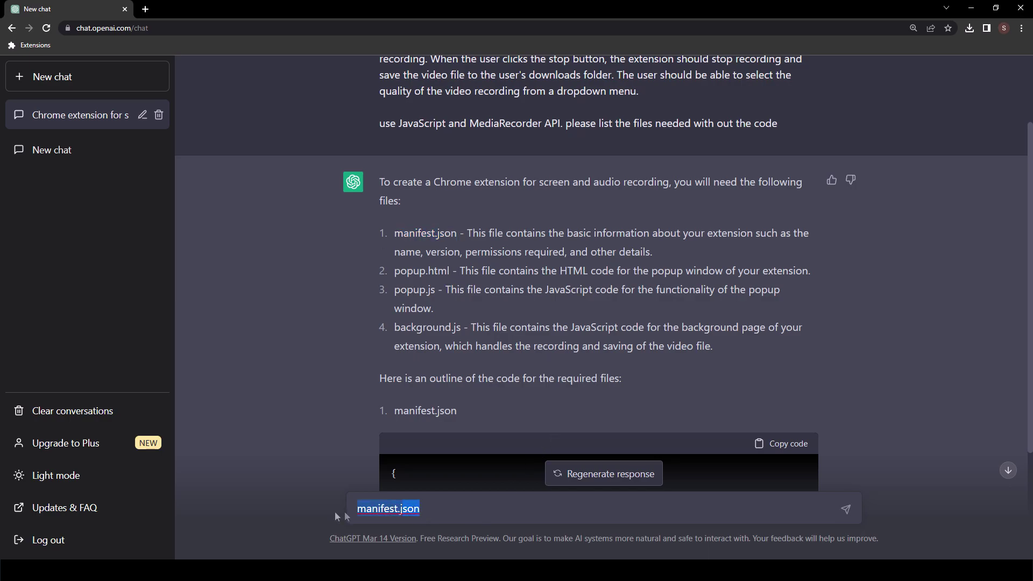
text(provide)
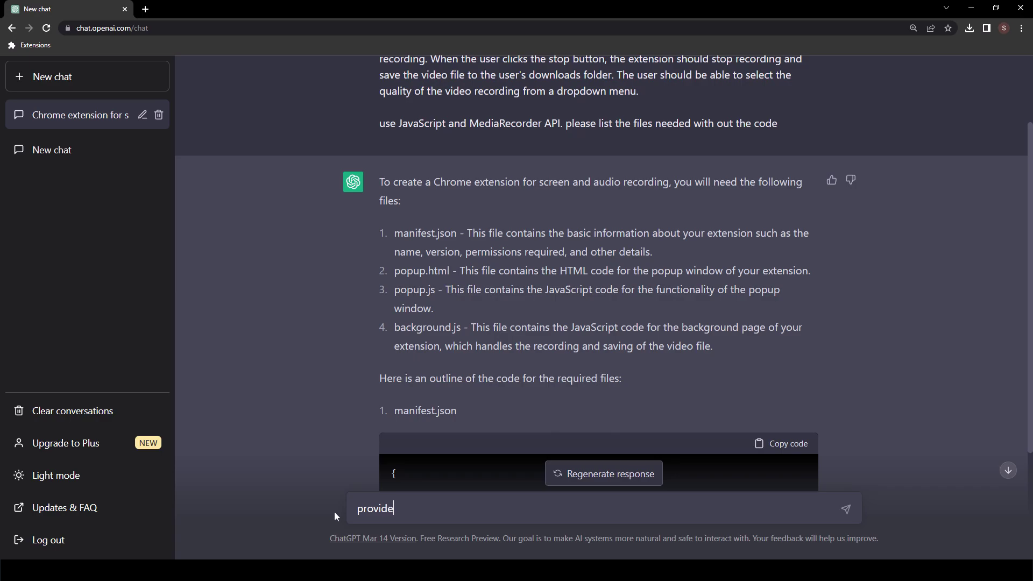
text( the)
key(ctrl+v)
key(Return)
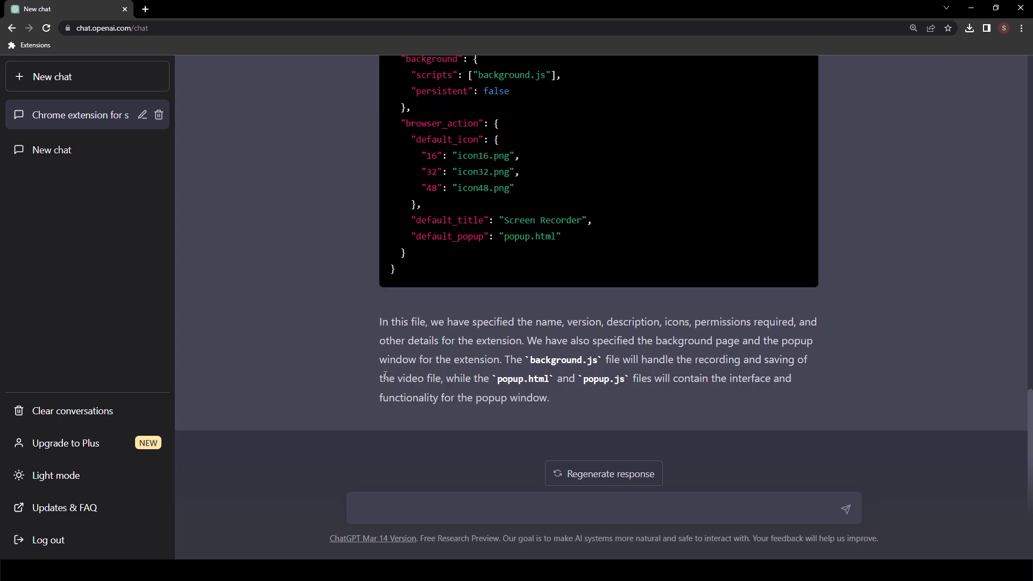
- Scroll back to the file list and select the popup.js file name
scroll(387, 366, up, 10)
scroll(396, 323, up, 5)
drag(396, 296, 451, 295)
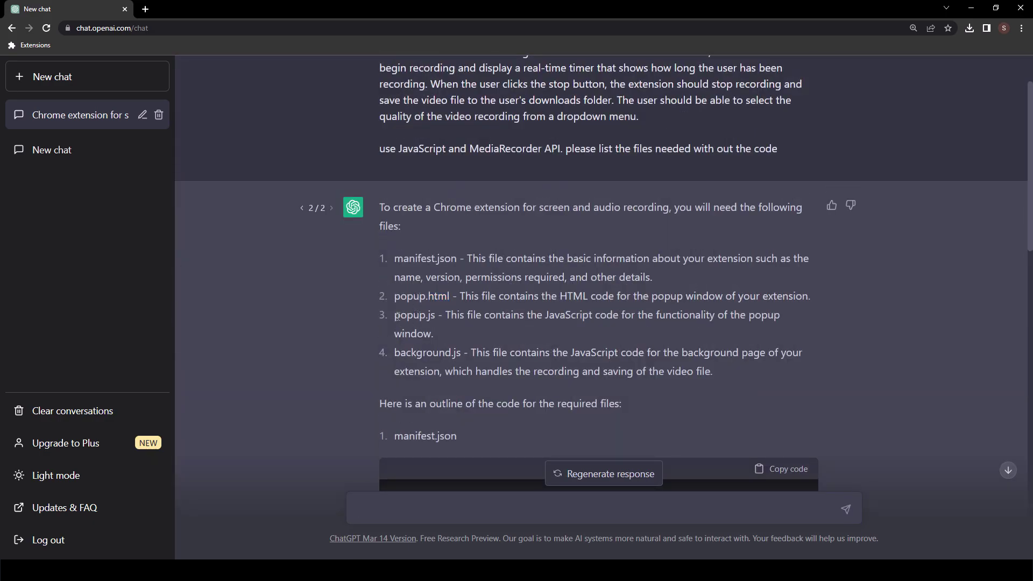
drag(395, 315, 419, 316)
scroll(408, 358, down, 15)
- Ask ChatGPT for the background.js code
click(460, 508)
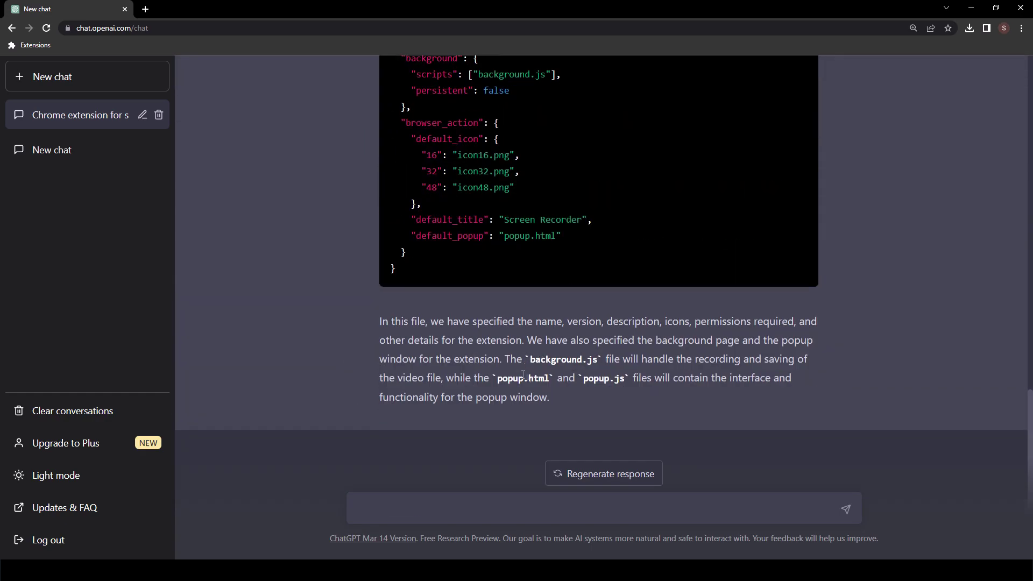
text(background.js)
key(Return)
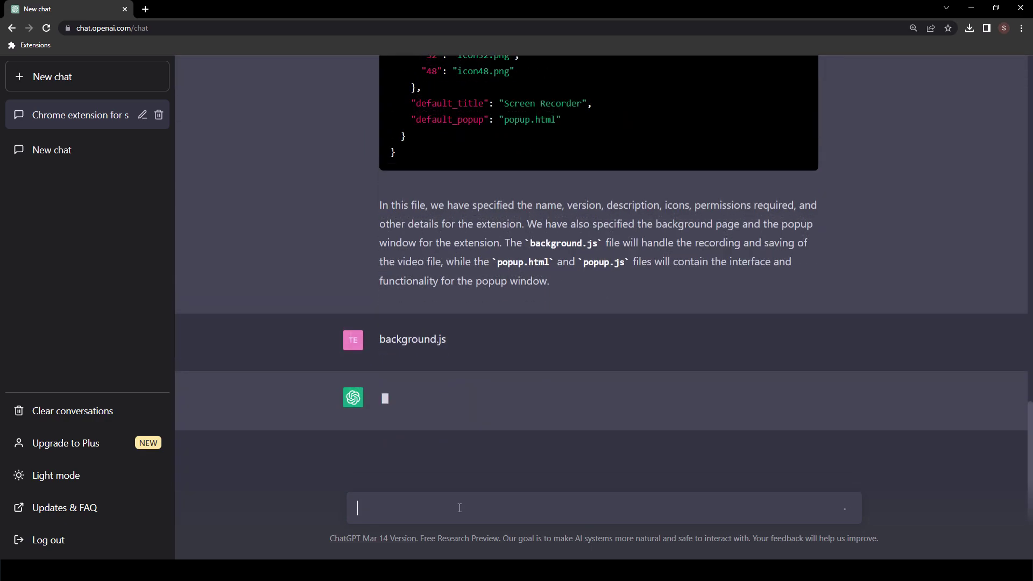
scroll(500, 433, up, 3)
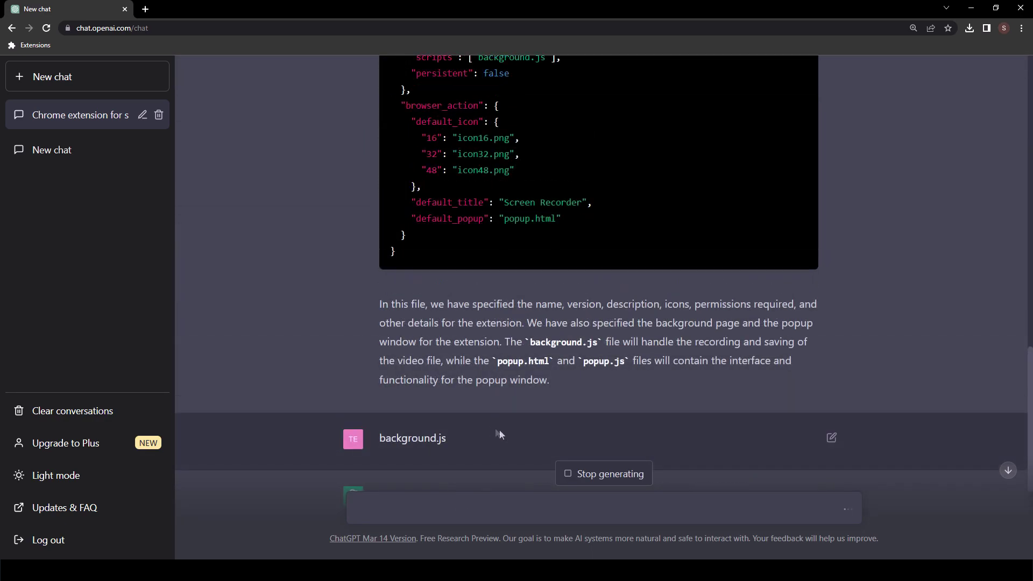
scroll(499, 435, up, 12)
scroll(511, 402, down, 4)
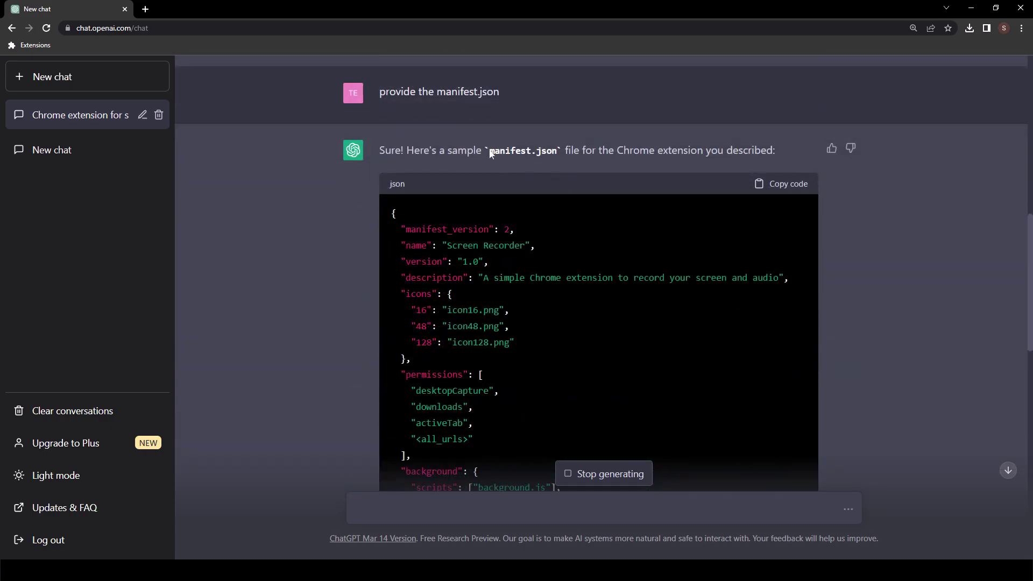
- Ask ChatGPT for the popup.js code
drag(491, 150, 557, 150)
scroll(653, 348, down, 7)
scroll(653, 348, down, 6)
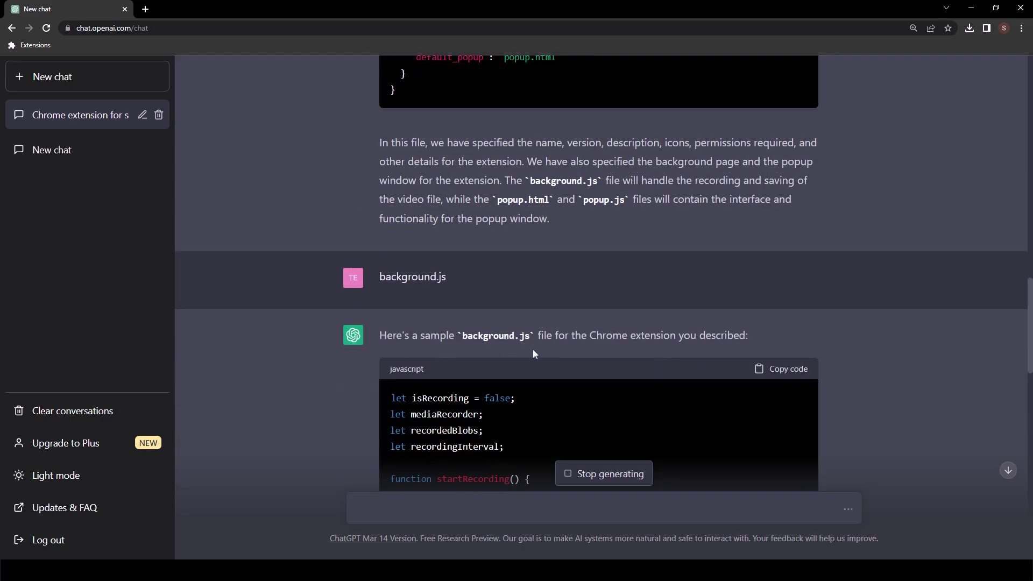
drag(460, 338, 530, 335)
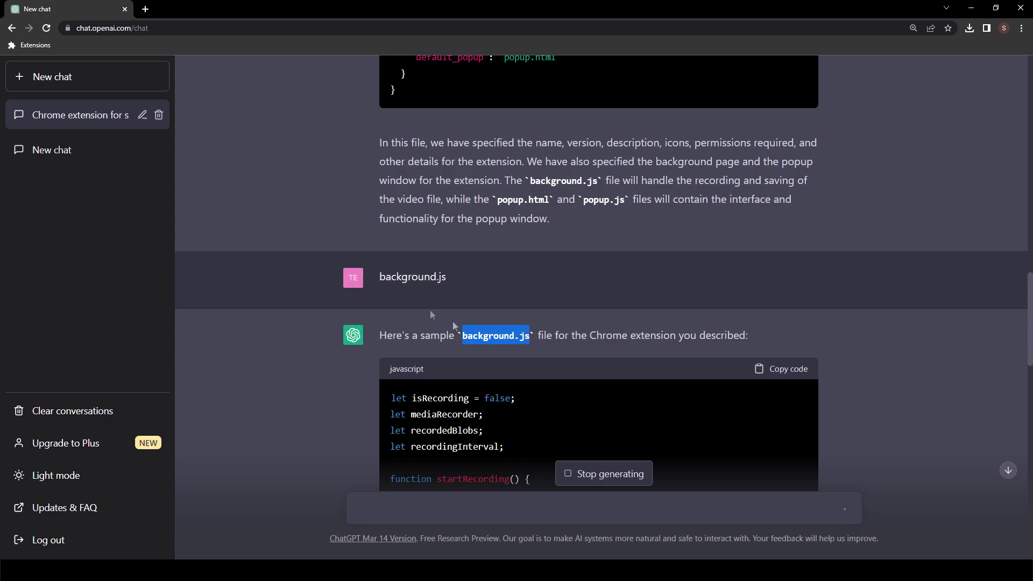
text(popup.js)
key(Return)
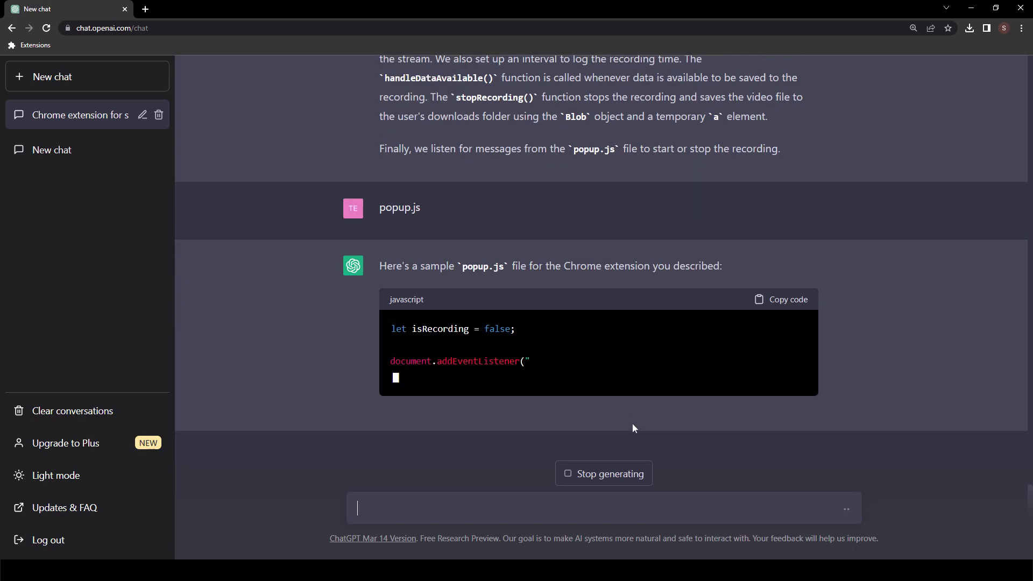
- Ask ChatGPT for the popup.html code
scroll(633, 428, up, 10)
scroll(640, 431, up, 10)
double_click(508, 388)
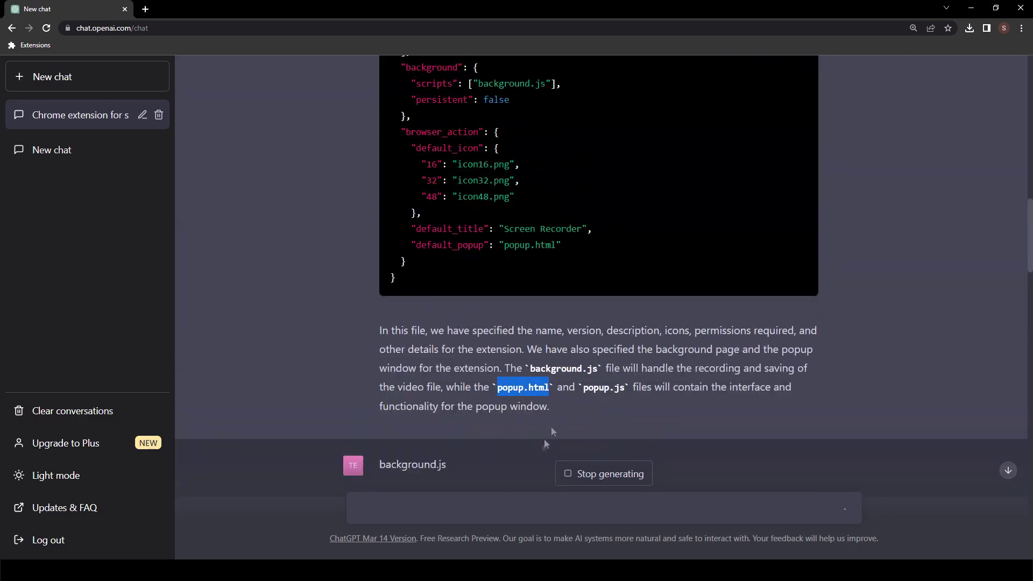
drag(509, 387, 538, 508)
scroll(947, 323, down, 20)
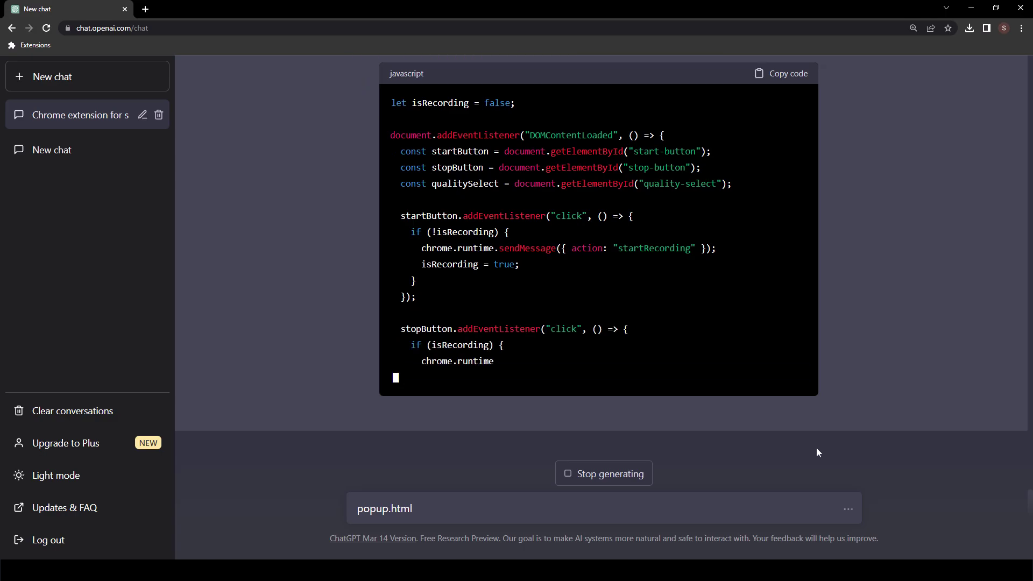
scroll(719, 451, up, 2)
scroll(719, 451, down, 2)
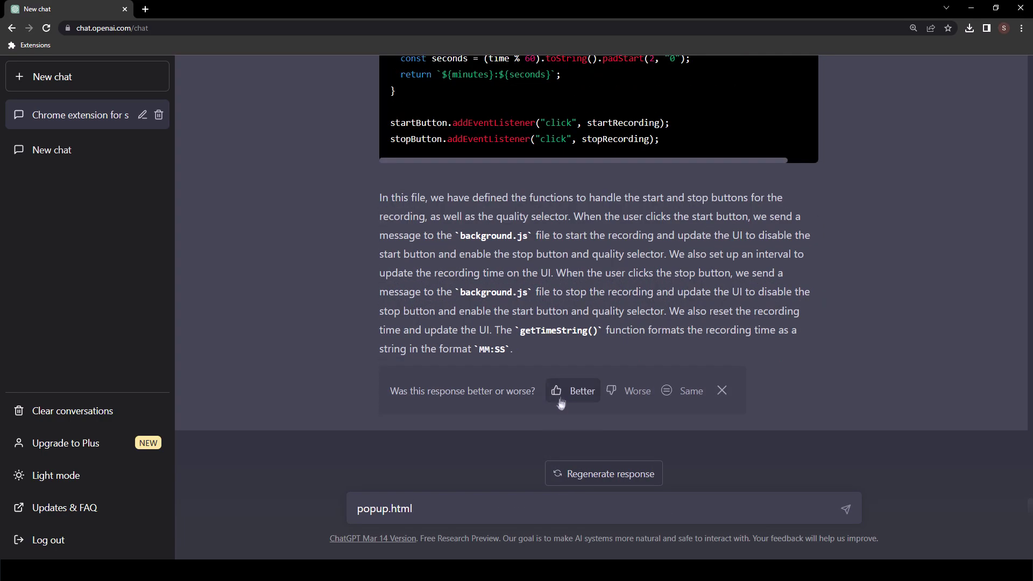
key(Return)
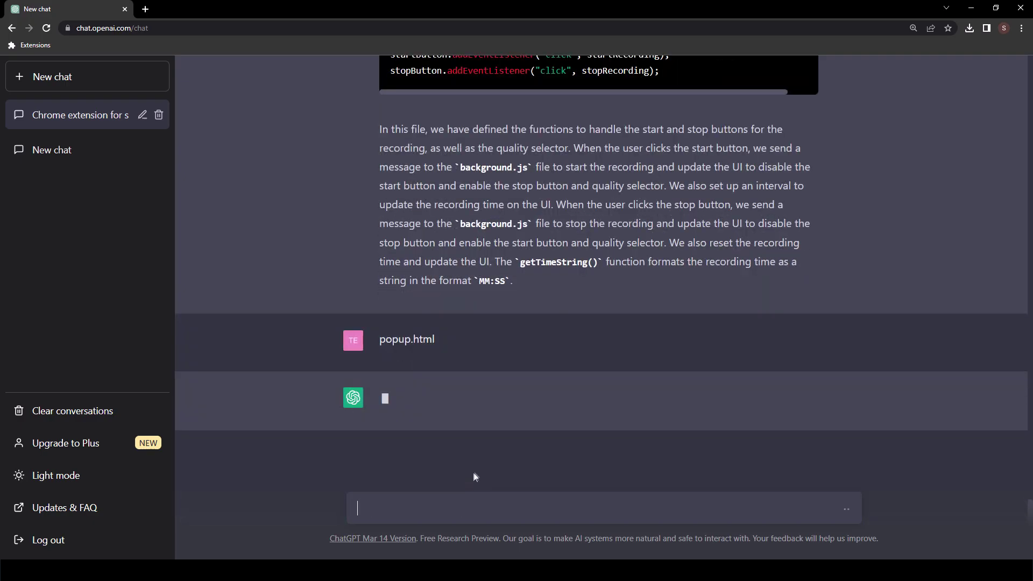
- Switch to VS Code and focus the PLUGIN project's file list
scroll(729, 334, up, 3)
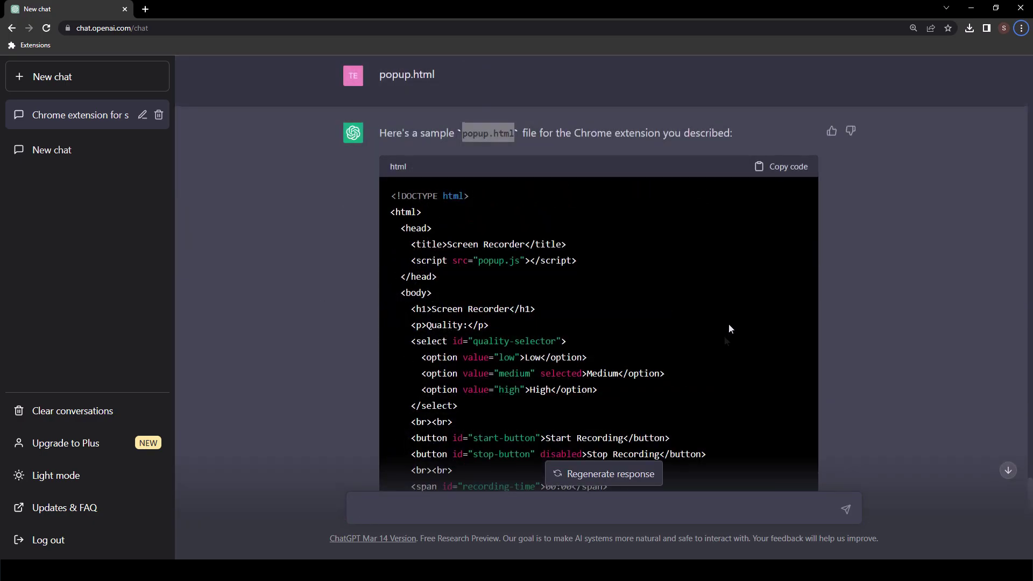
key(alt+Tab)
click(96, 124)
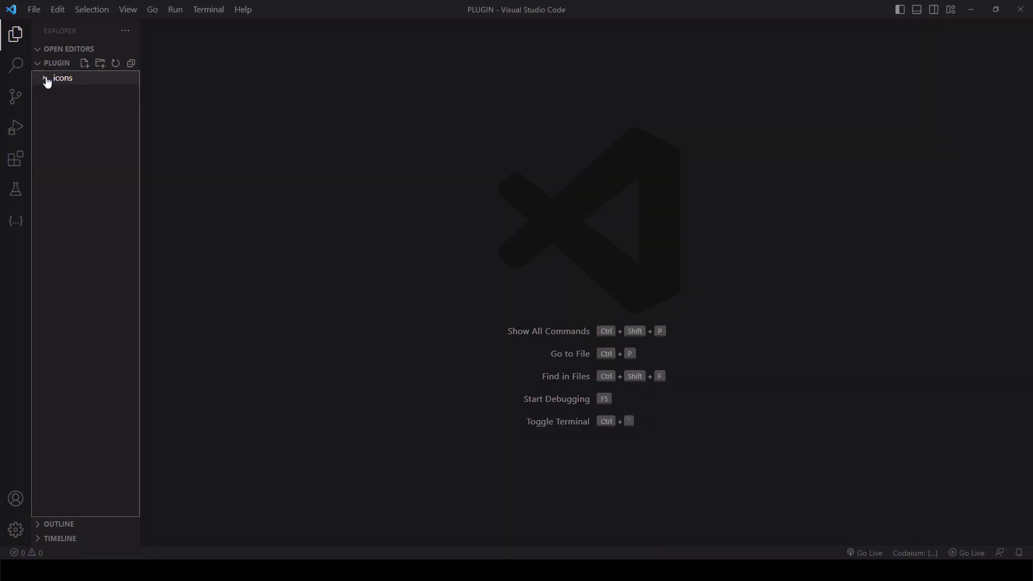
- Create manifest.json filled with ChatGPT's manifest code and save it
click(48, 78)
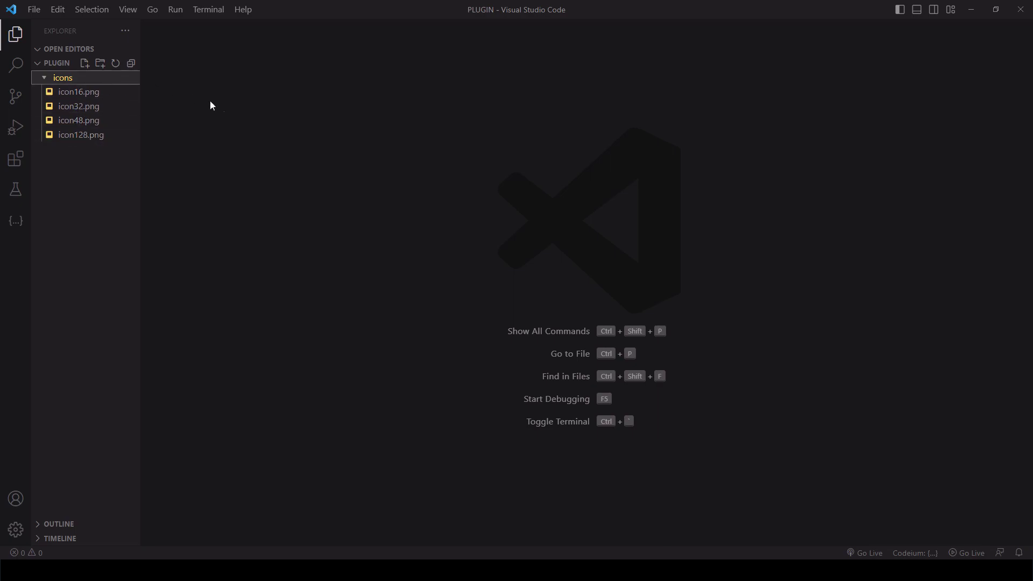
click(45, 80)
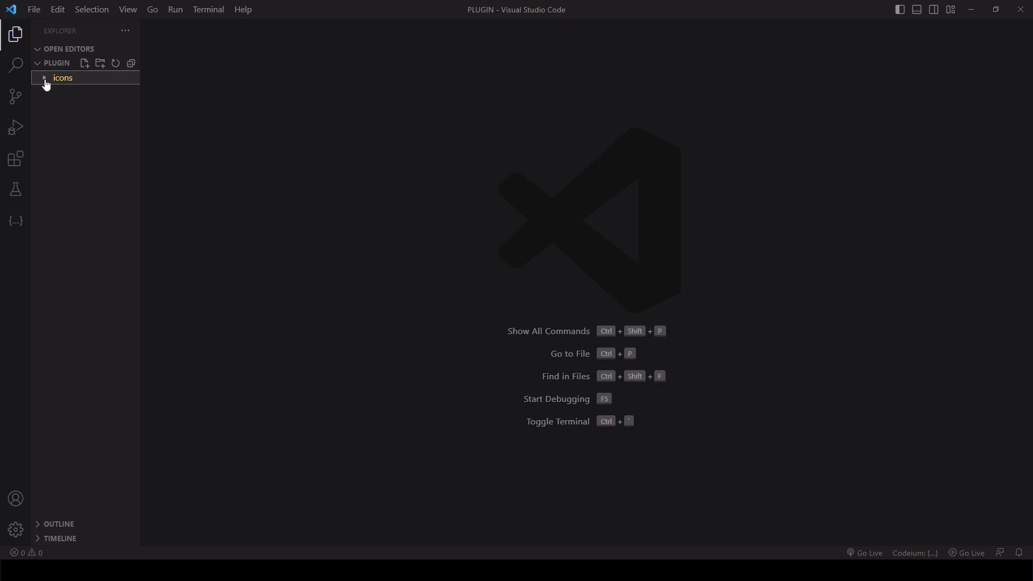
click(83, 66)
text(manifest.json)
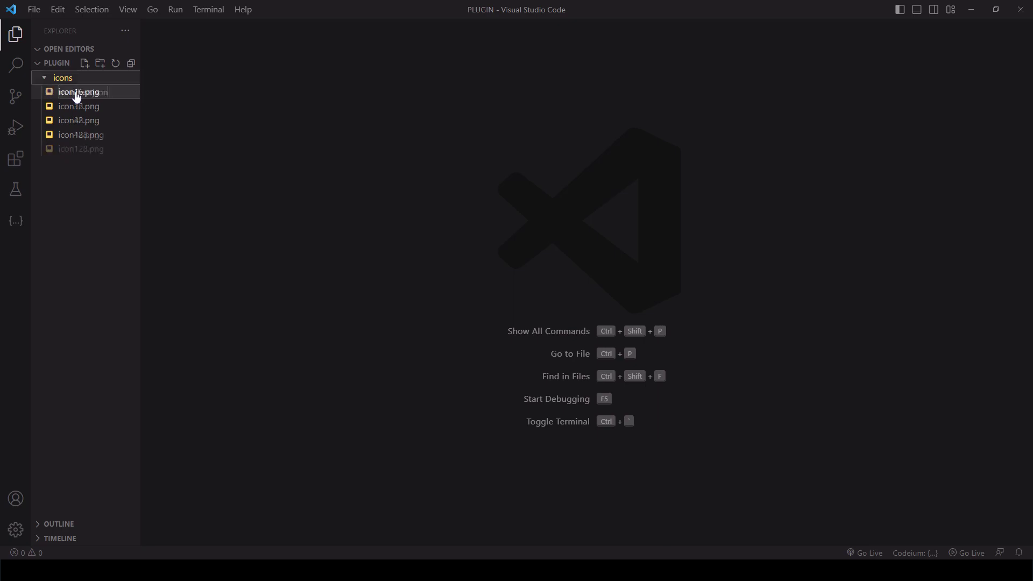
key(Return)
key(alt+Tab)
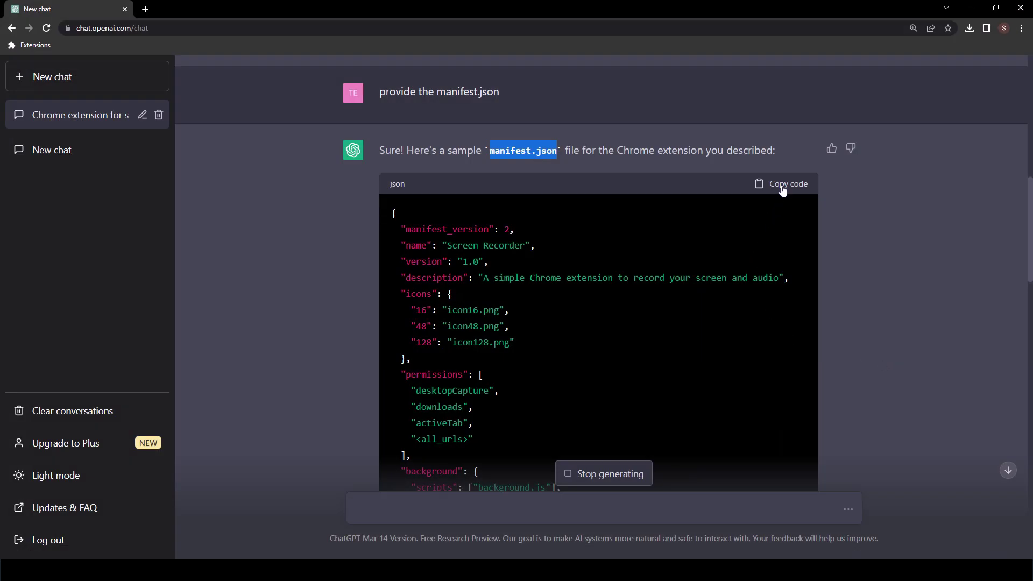
click(784, 190)
key(alt+Tab)
key(ctrl+v)
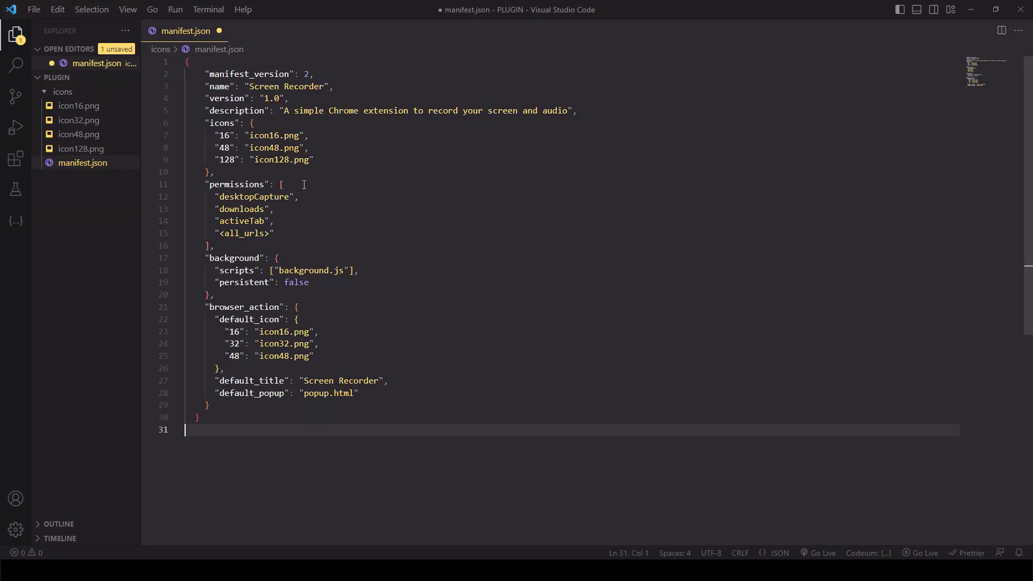
key(ctrl+s)
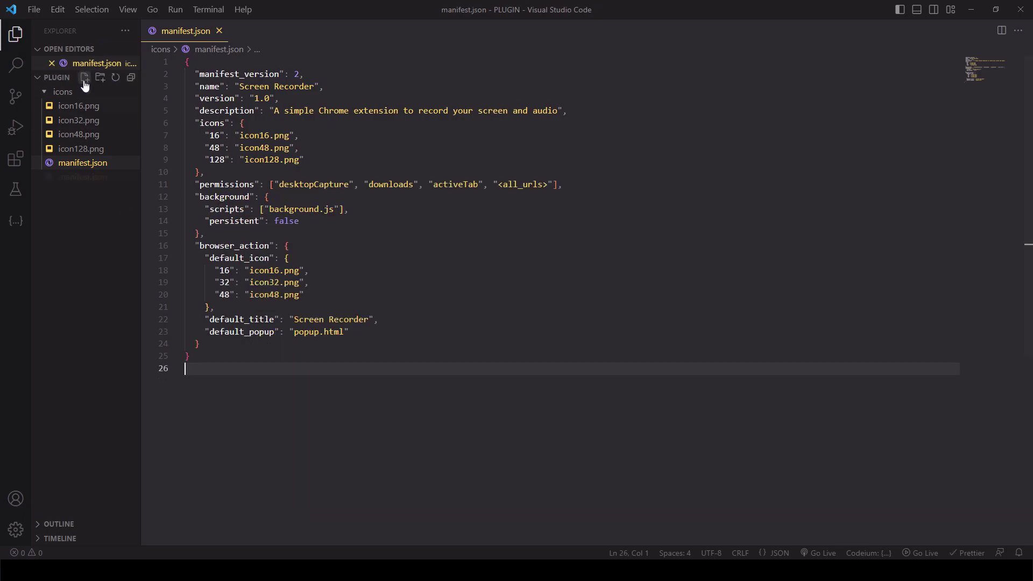
- Create background.js containing ChatGPT's background script
click(83, 77)
text(background.js)
key(Return)
key(alt+Tab)
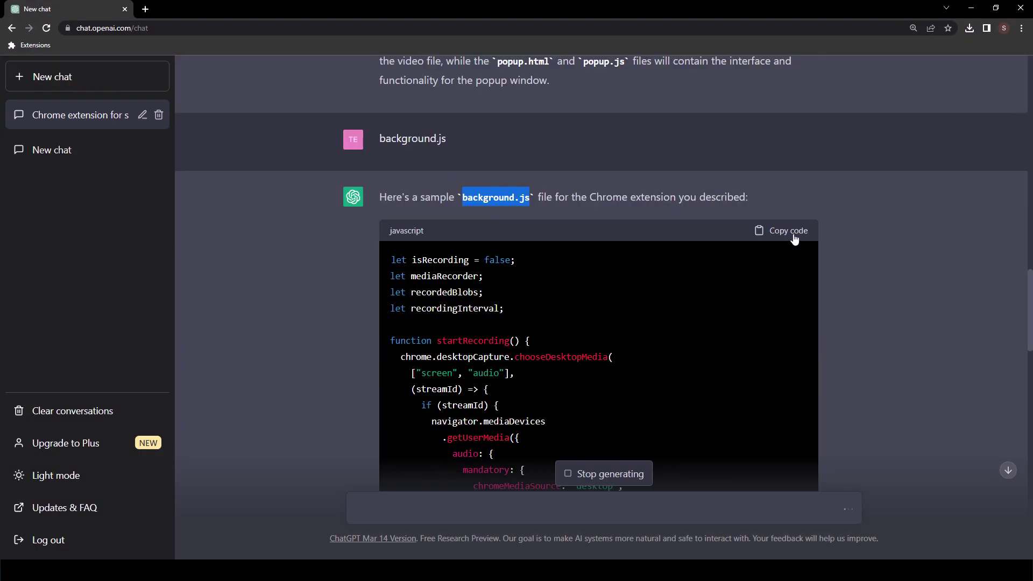
click(795, 239)
key(alt+Tab)
key(ctrl+v)
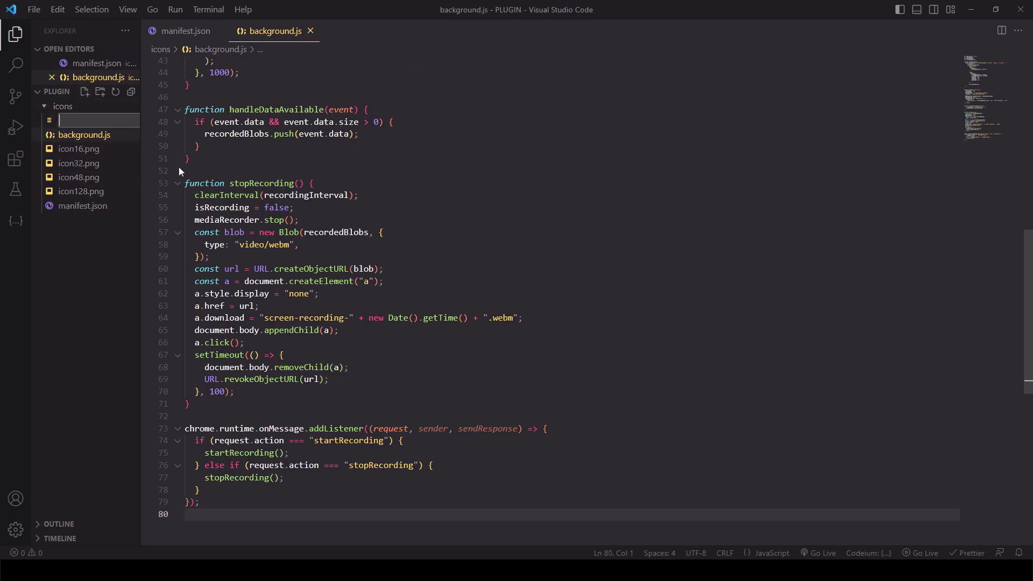
- Create popup.js containing ChatGPT's popup script
text(popup.js)
key(Return)
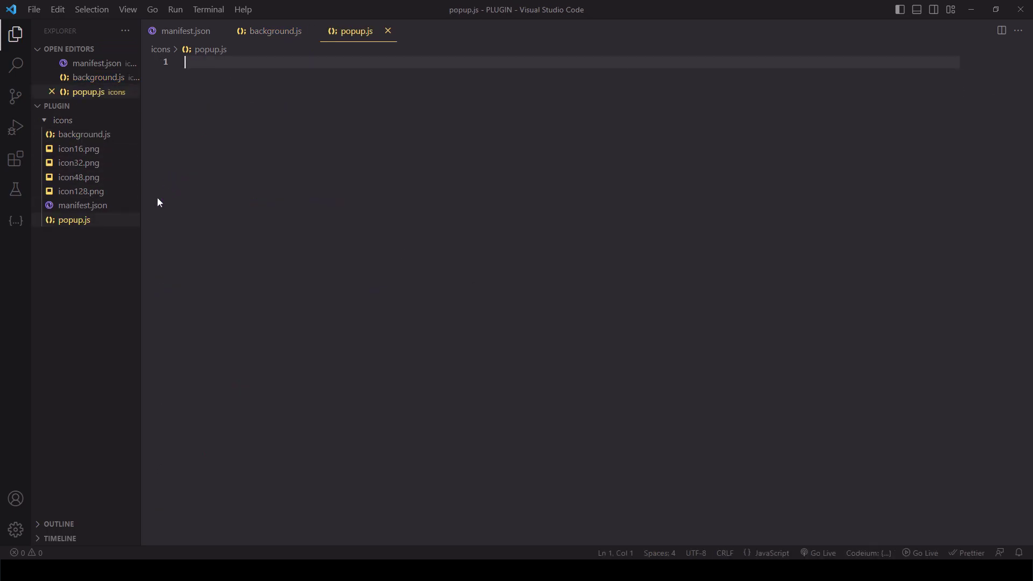
key(alt+Tab)
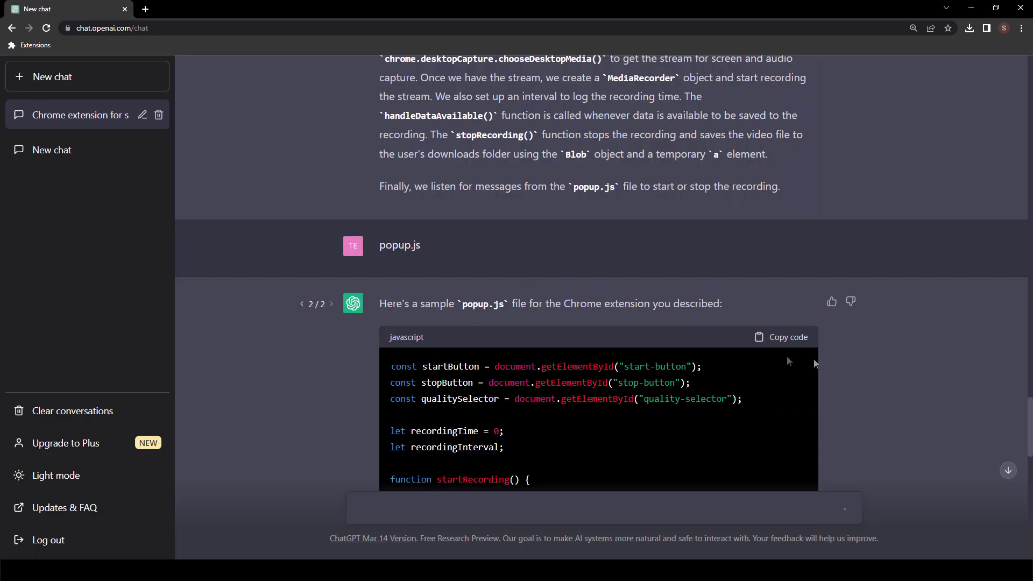
click(783, 338)
key(alt+Tab)
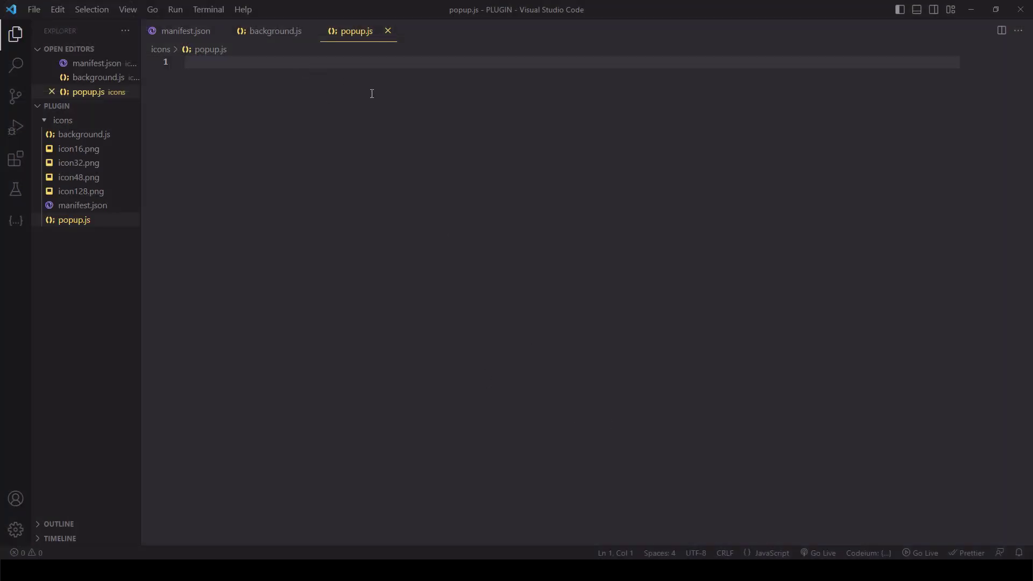
key(ctrl+v)
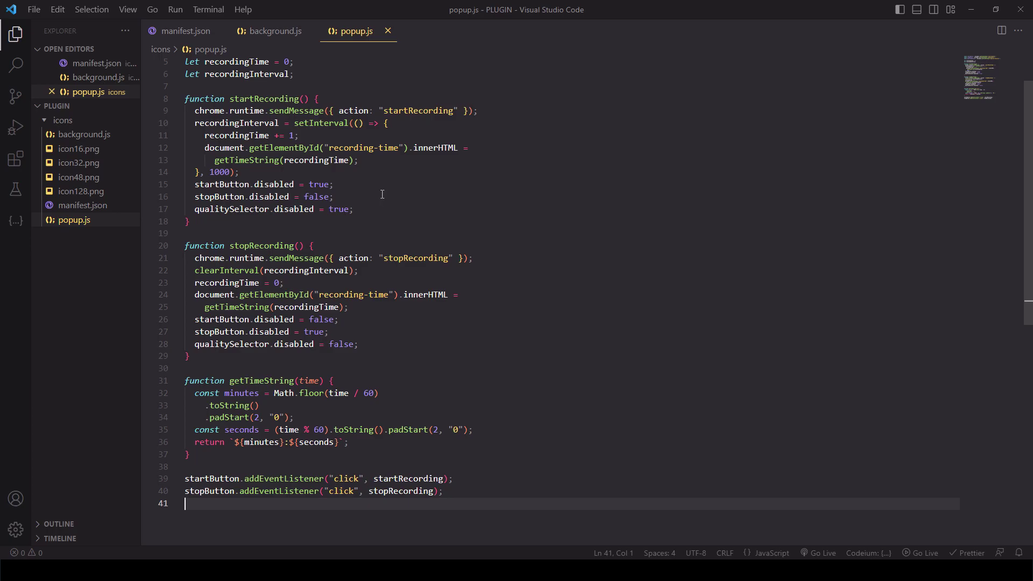
- Create popup.html with ChatGPT's HTML code and save it
click(60, 276)
mouse_move(85, 105)
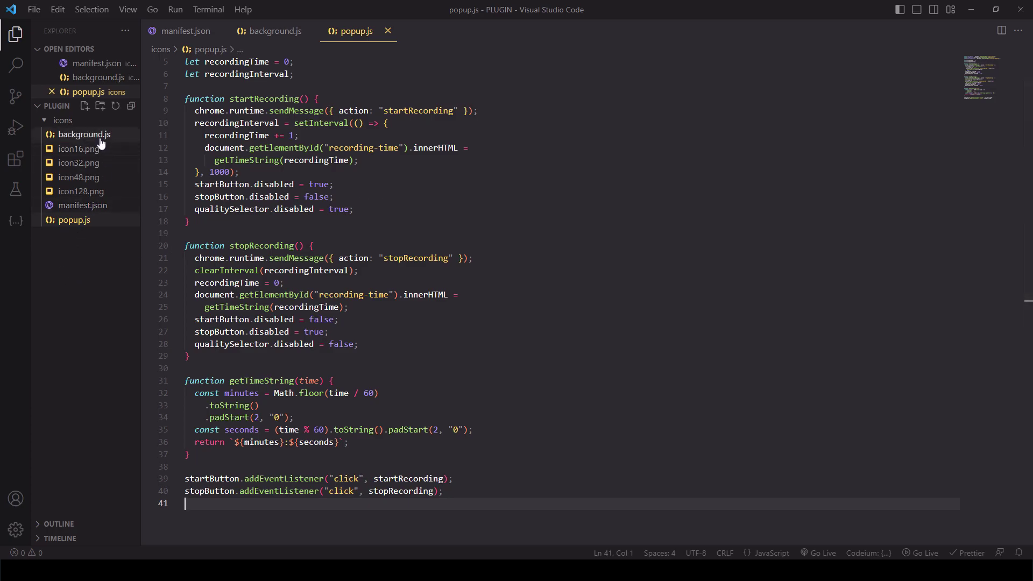
click(84, 108)
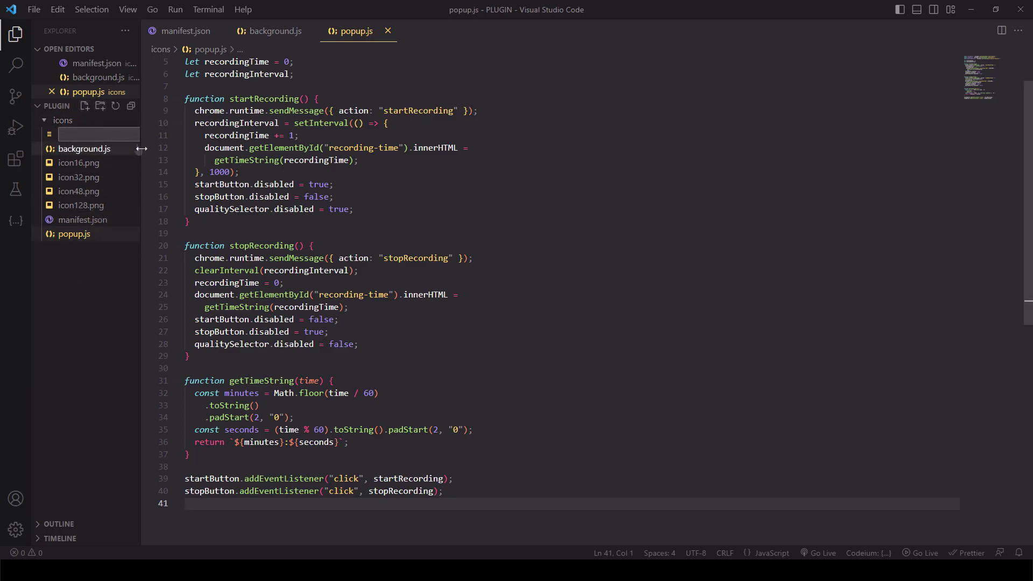
text(popup.html)
key(Return)
key(alt+Tab)
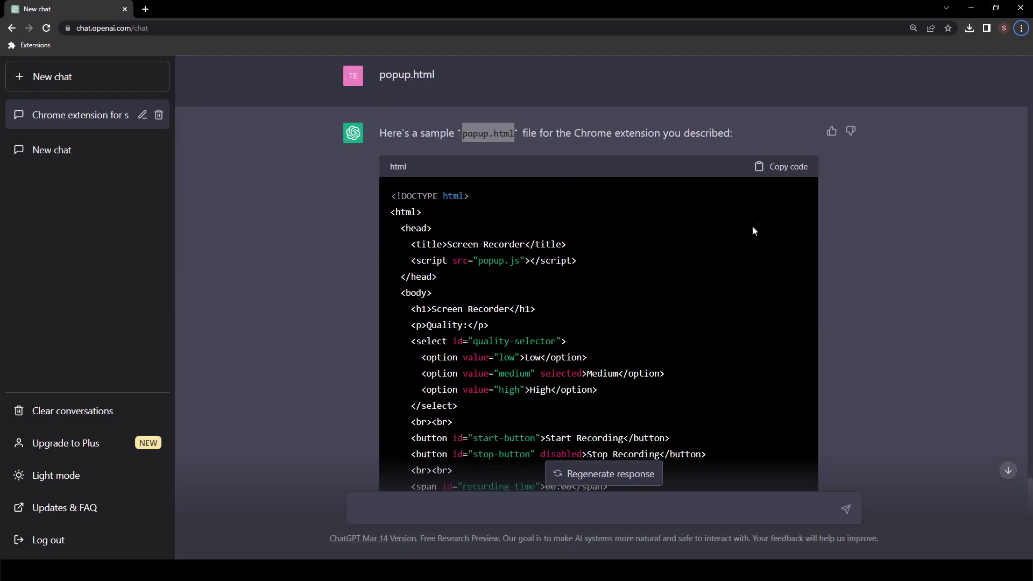
click(777, 171)
key(alt+Tab)
key(ctrl+v)
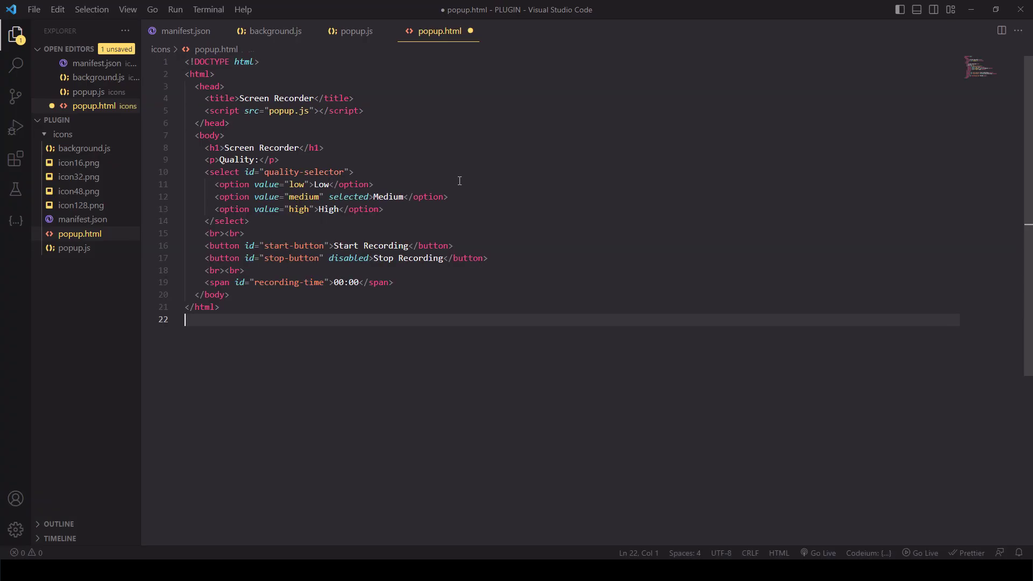
key(ctrl+s)
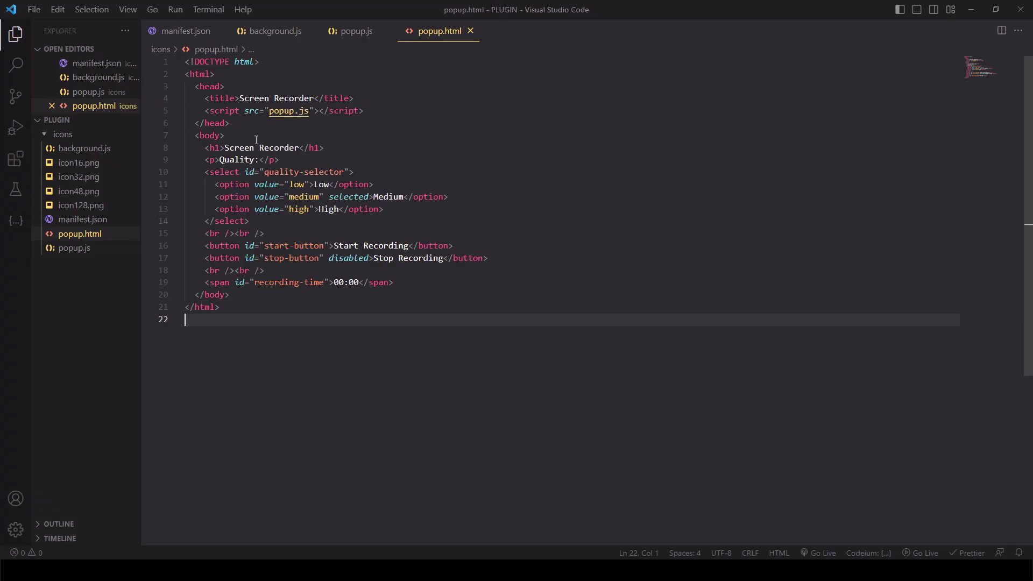
key(alt+Tab)
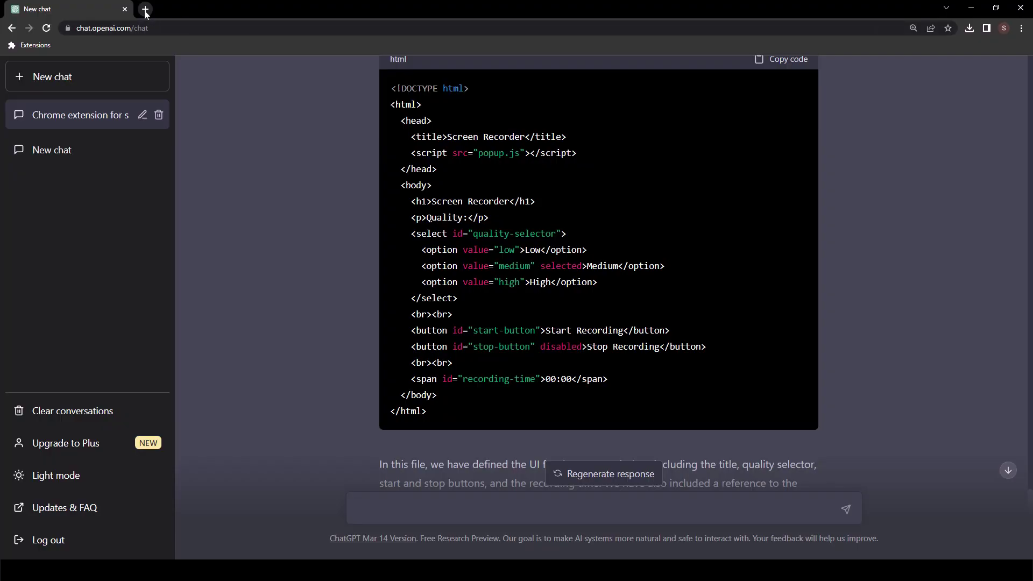
- Load the PLUGIN folder unpacked from Chrome's Extensions page in a new tab
click(145, 9)
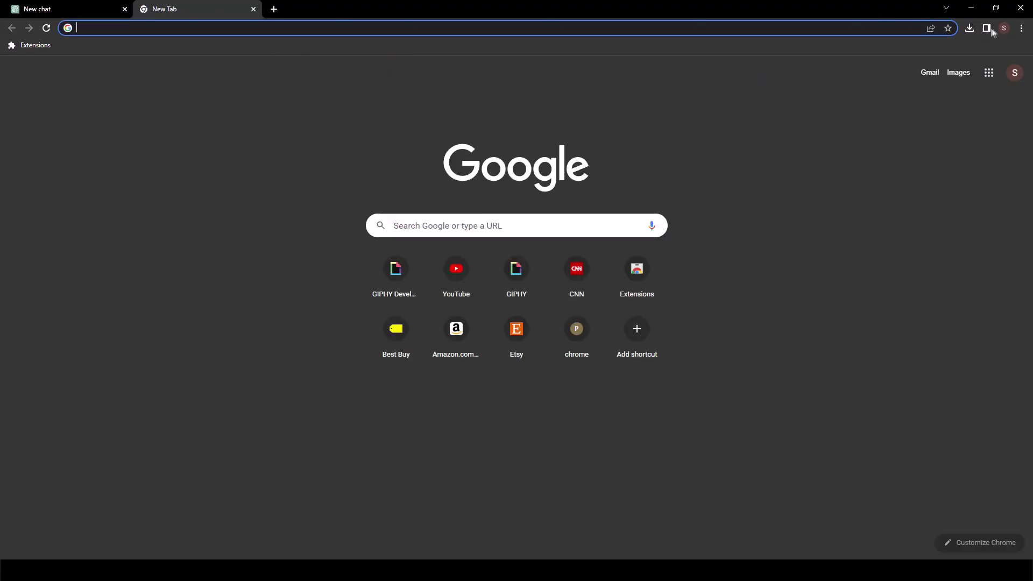
click(1022, 28)
mouse_move(925, 181)
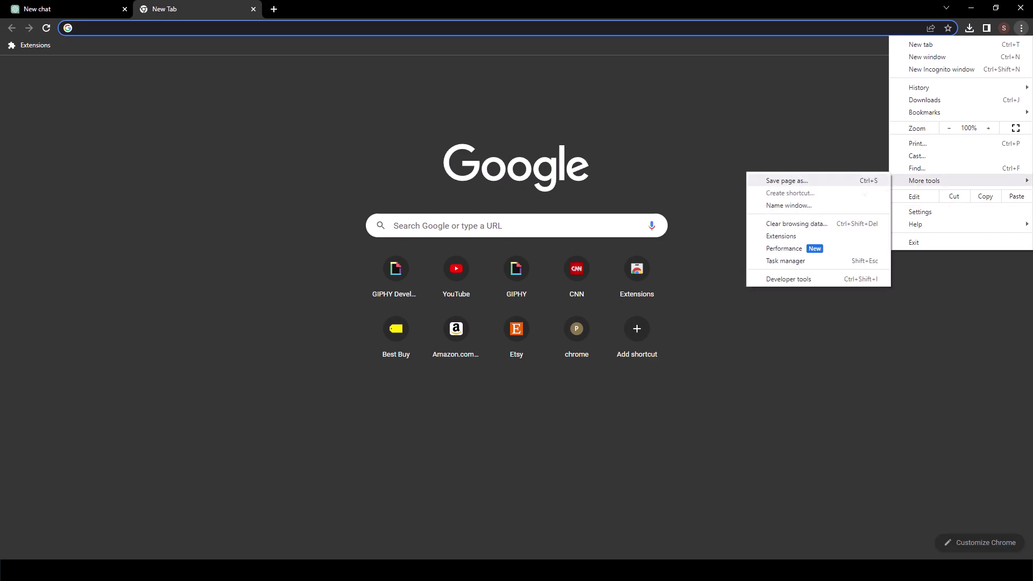
click(808, 237)
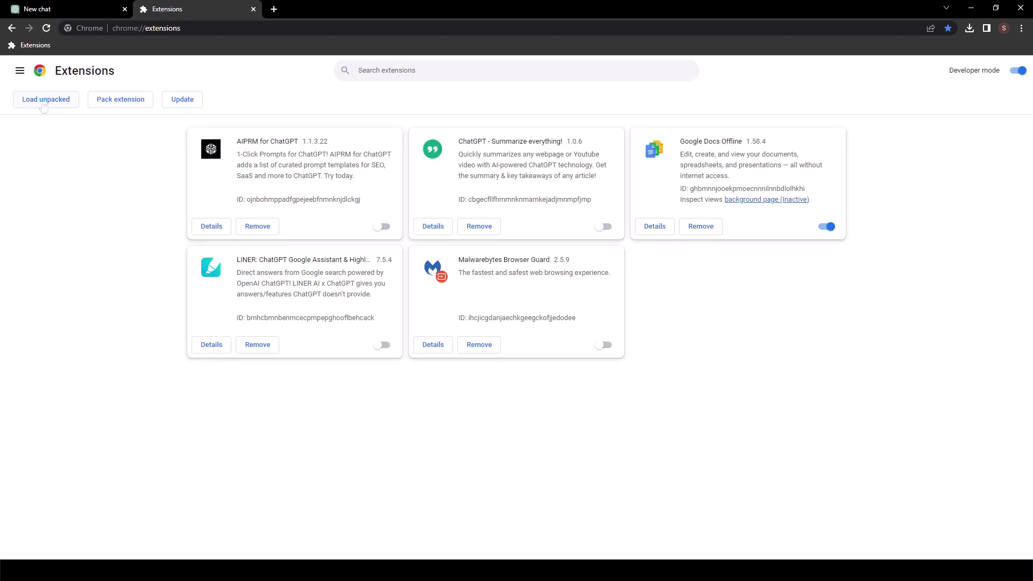
click(55, 106)
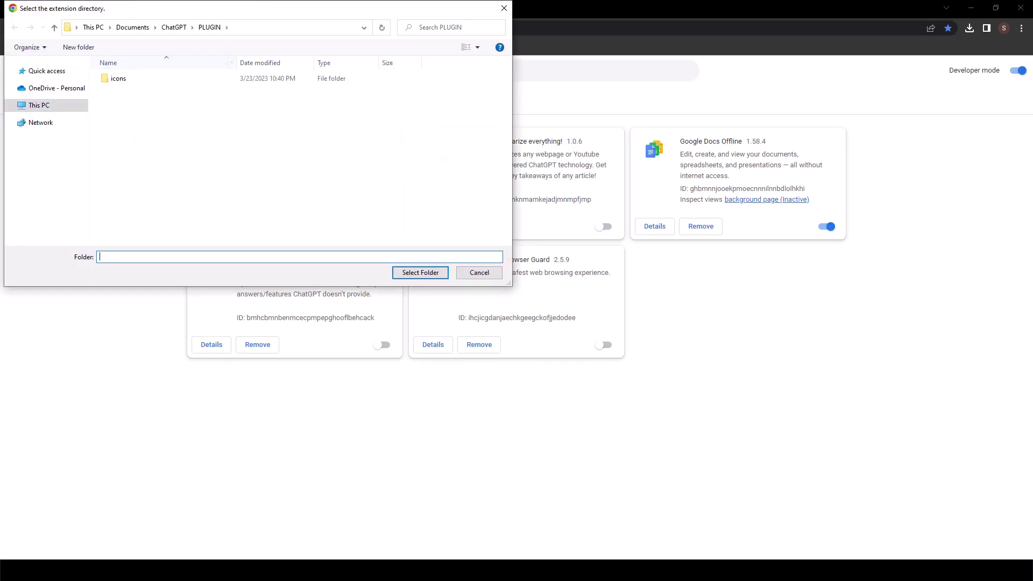
click(418, 270)
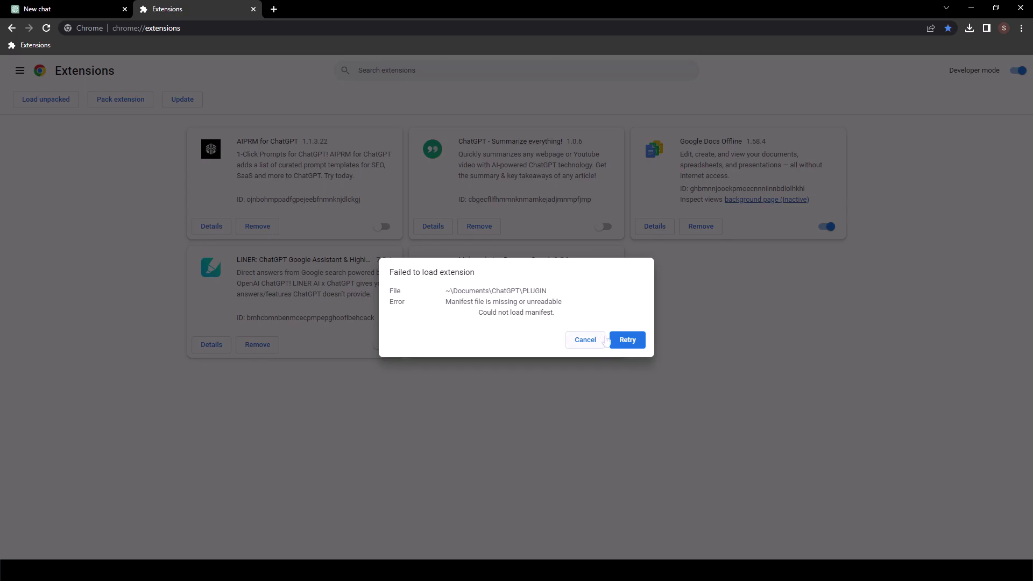
- Move manifest.json, background.js, popup.js and popup.html from icons into the PLUGIN root
key(alt+Tab)
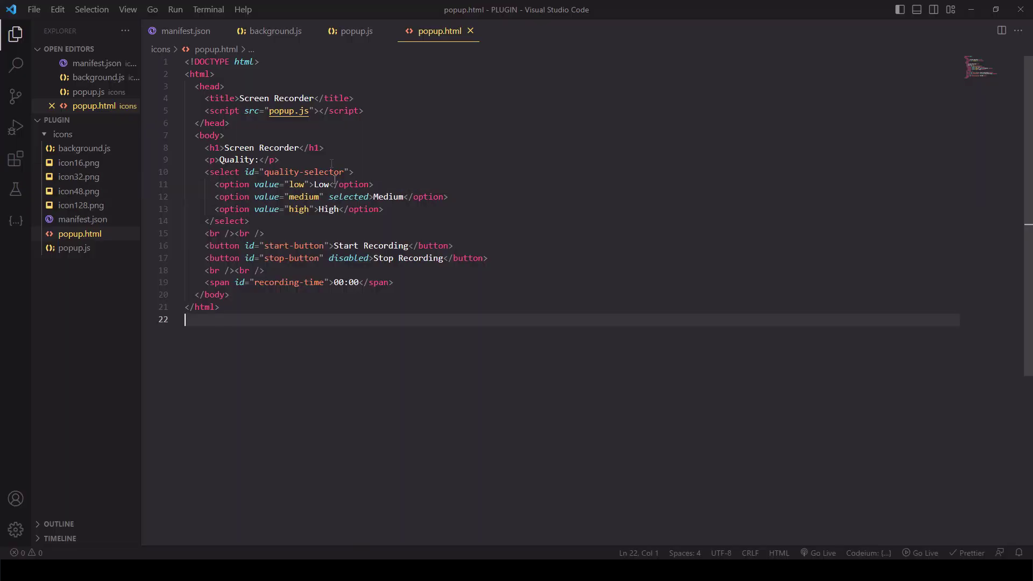
click(46, 138)
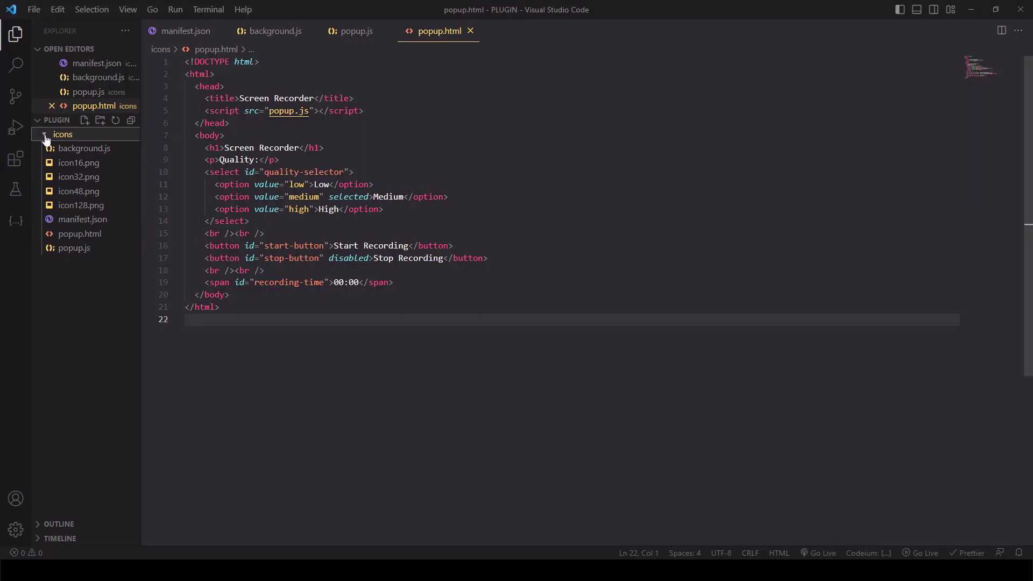
click(83, 248)
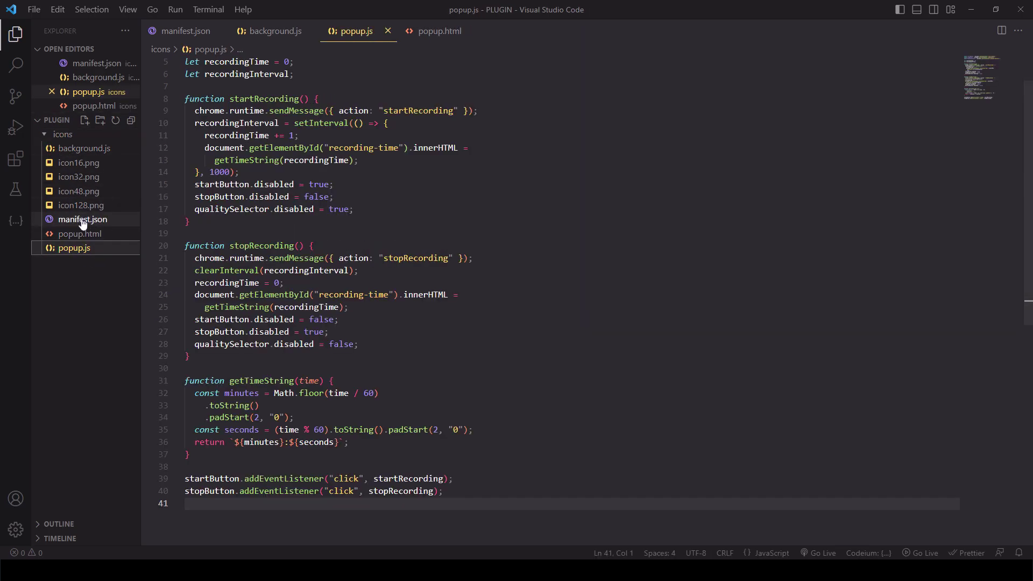
ctrl+click(81, 148)
drag(81, 236, 95, 399)
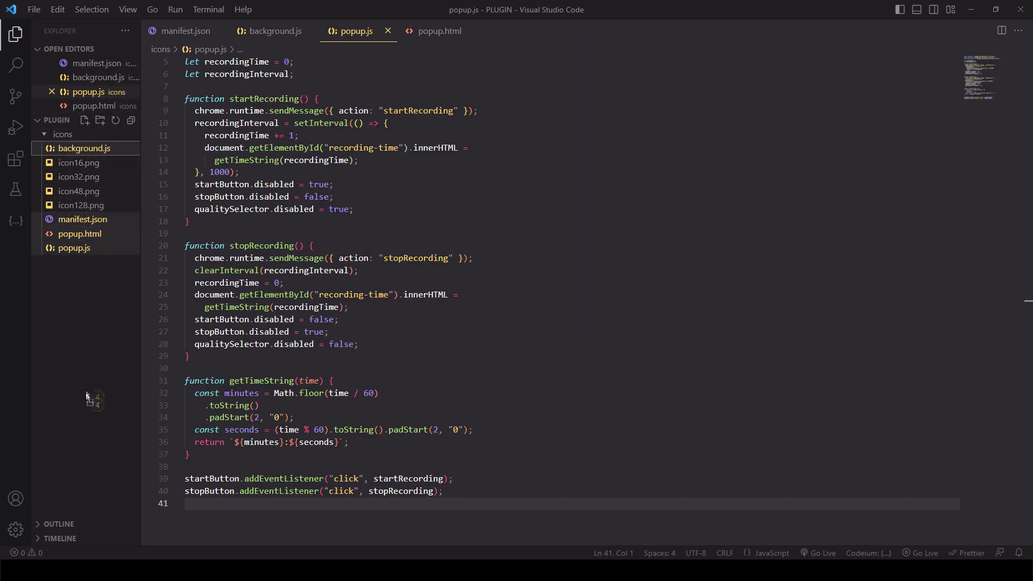
click(545, 314)
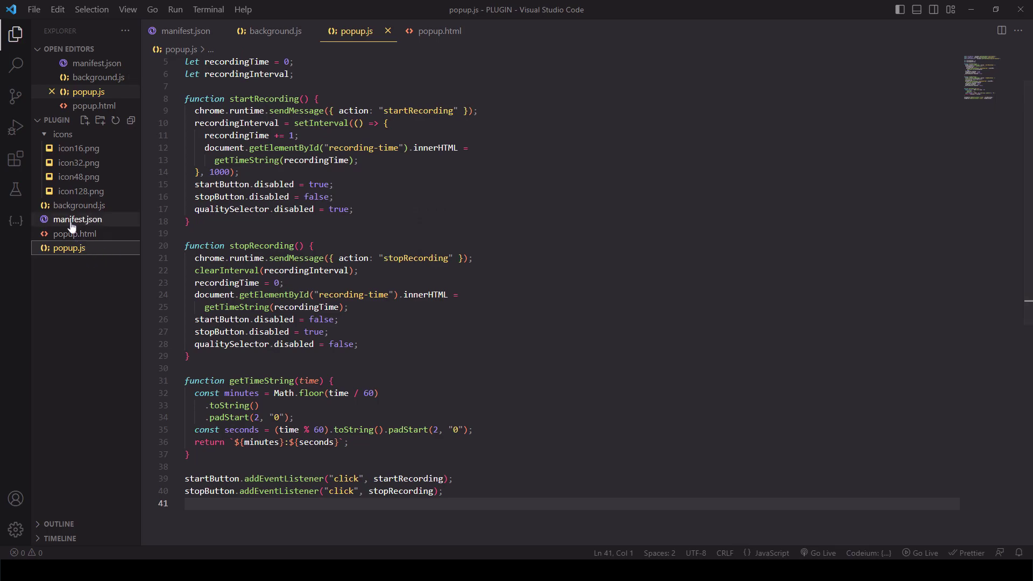
- Collapse the icons folder and open manifest.json to check it
click(63, 135)
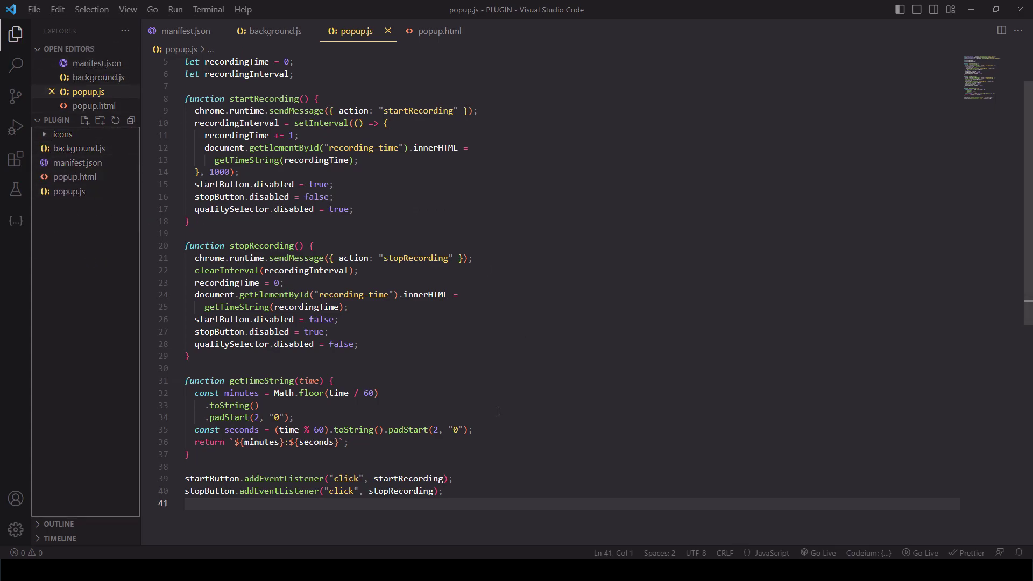
key(alt)
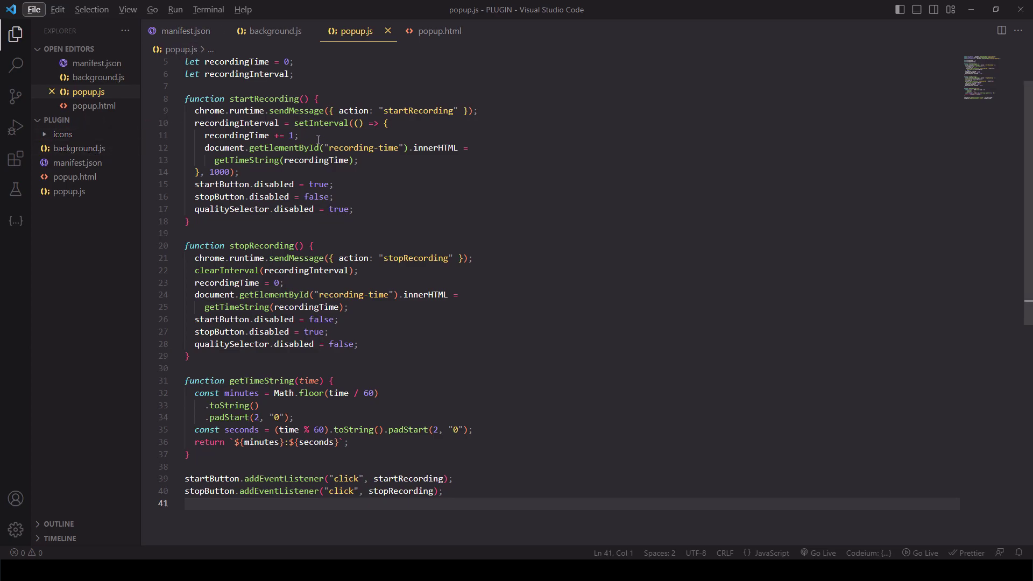
click(179, 33)
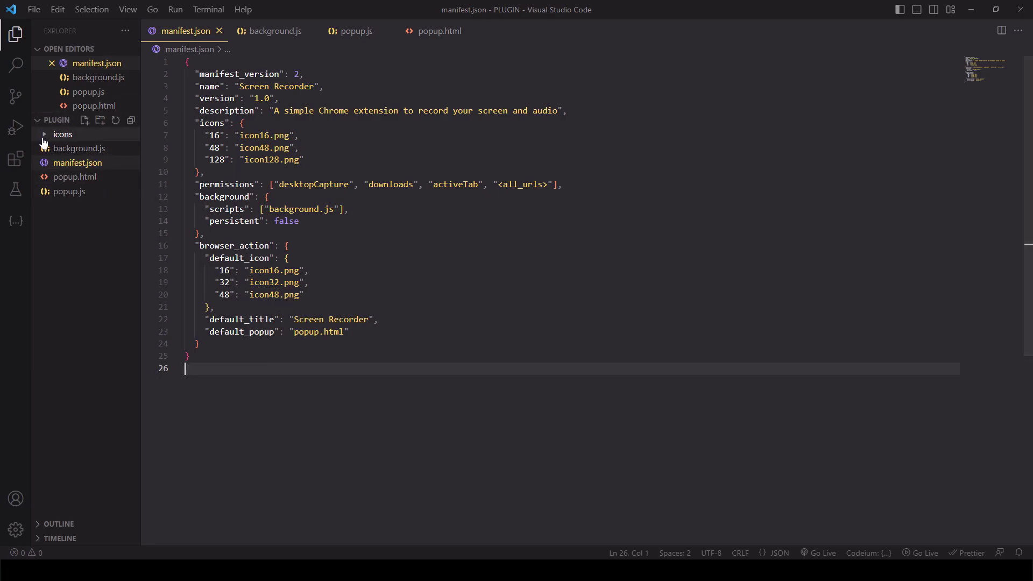
- Move the four icon PNGs into the PLUGIN root and close the icon16.png preview
click(59, 134)
click(78, 151)
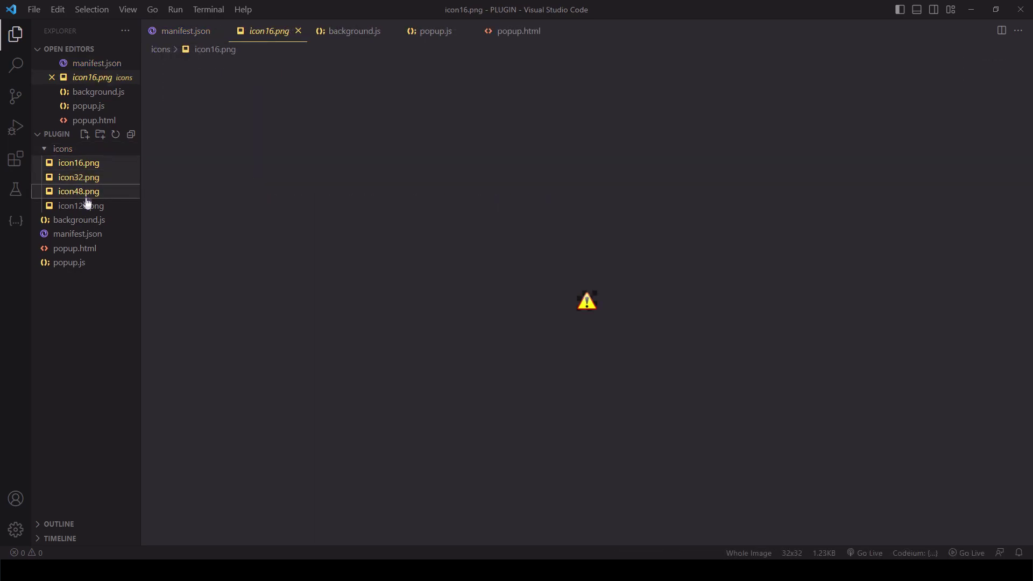
click(86, 208)
drag(88, 323, 101, 320)
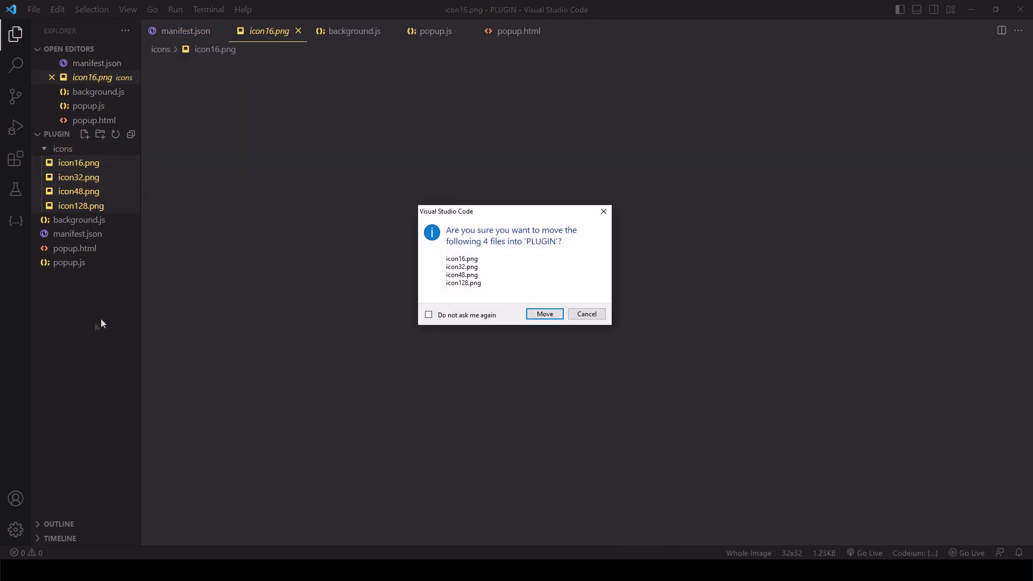
click(545, 314)
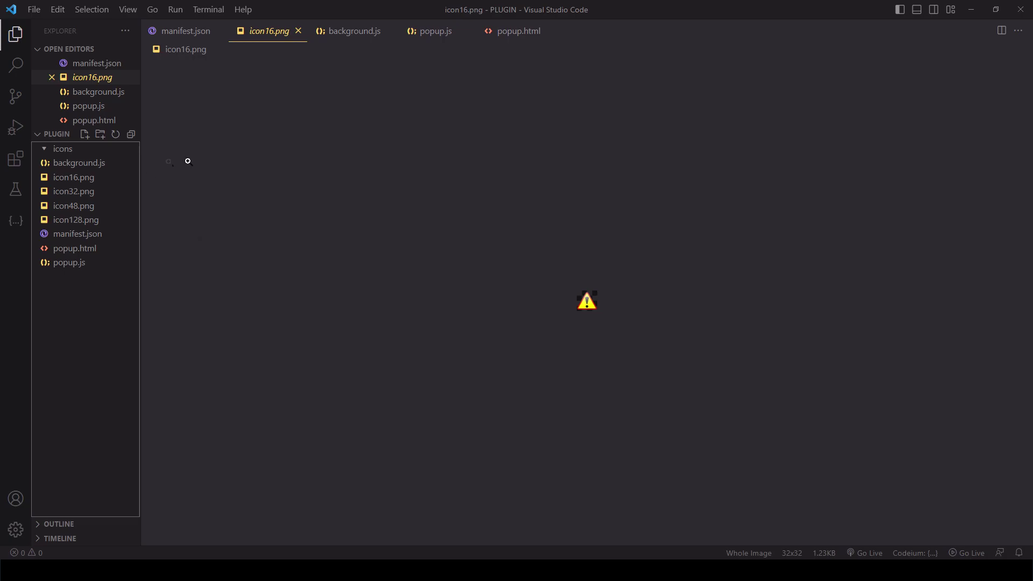
click(299, 31)
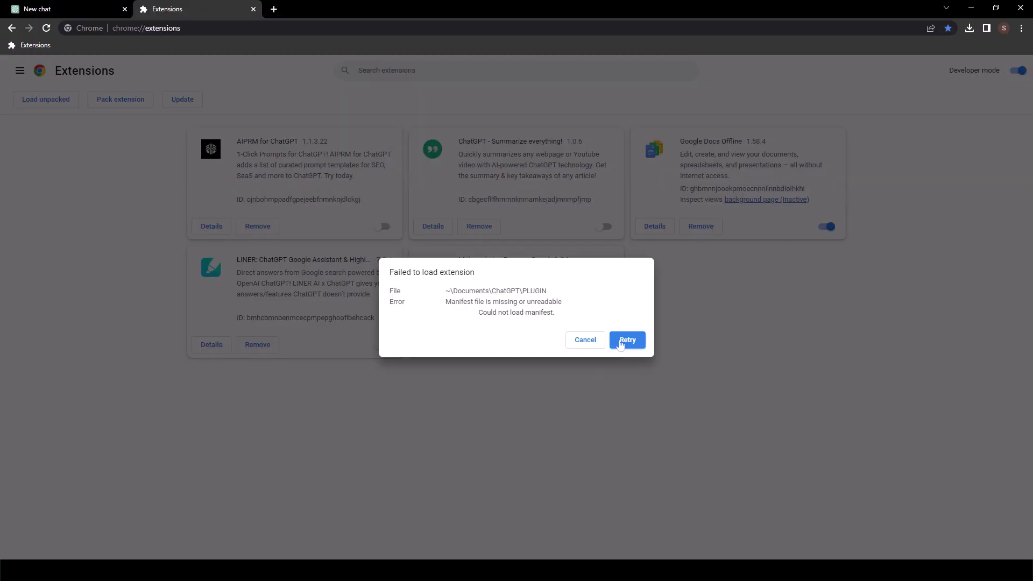
- Retry loading Screen Recorder 1.0, pin it to the toolbar and open its recorder panel
click(626, 339)
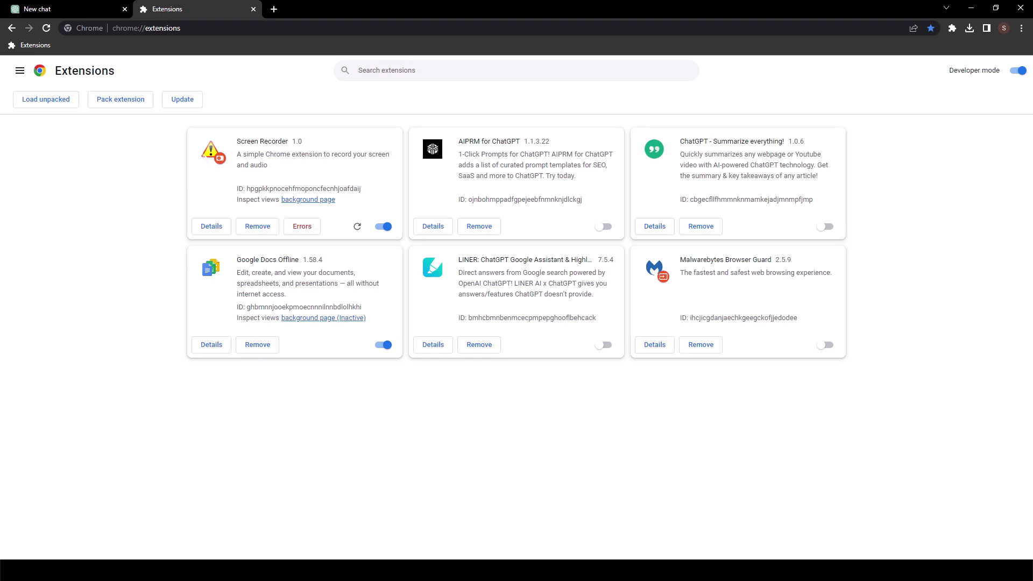
click(951, 28)
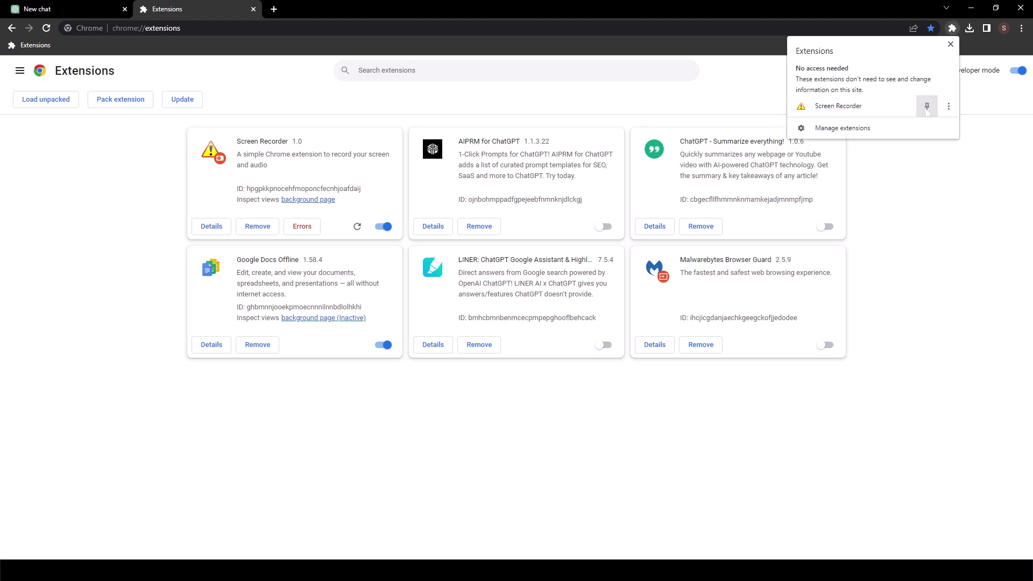
click(927, 106)
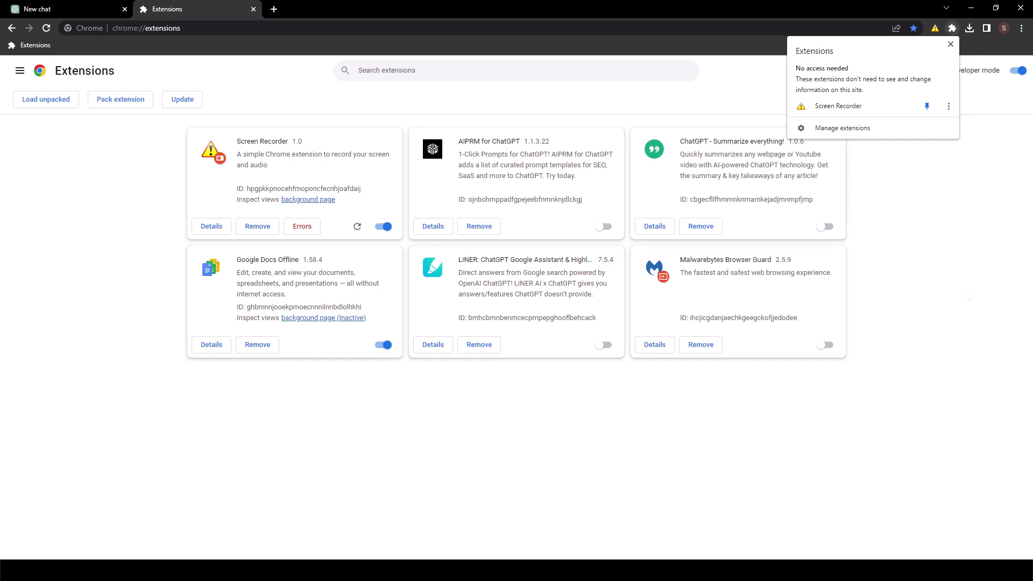
key(Escape)
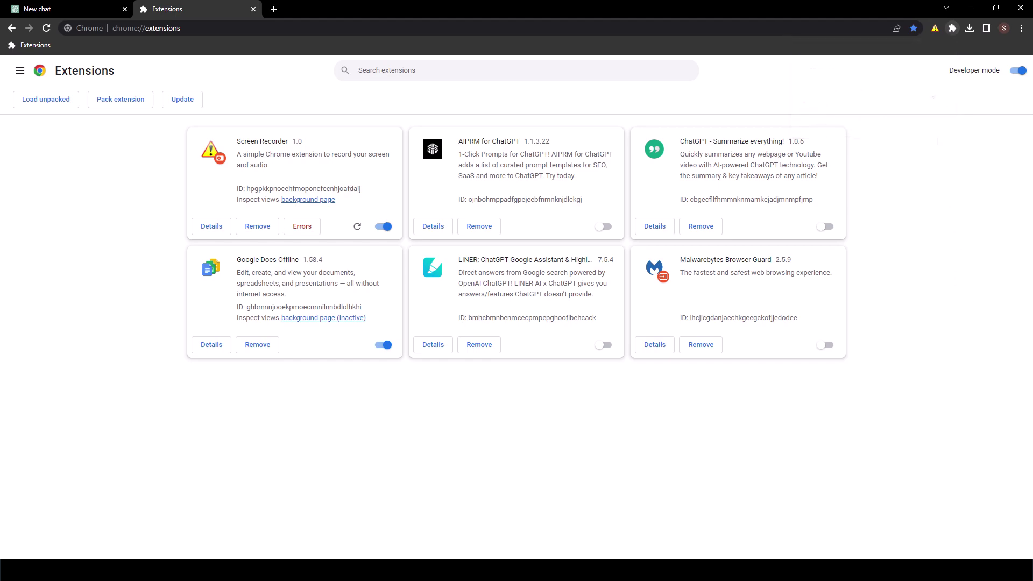
click(936, 32)
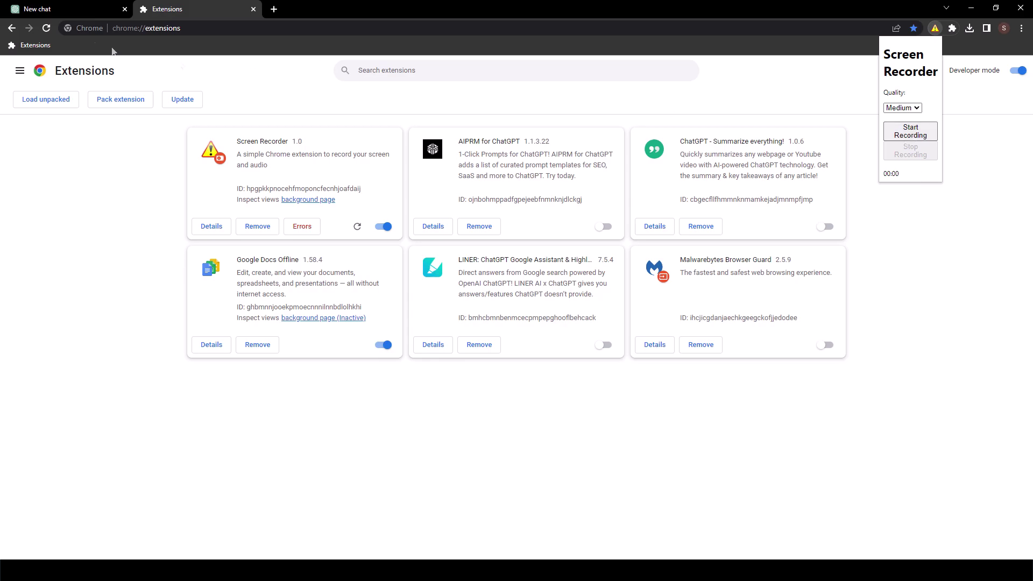
click(64, 11)
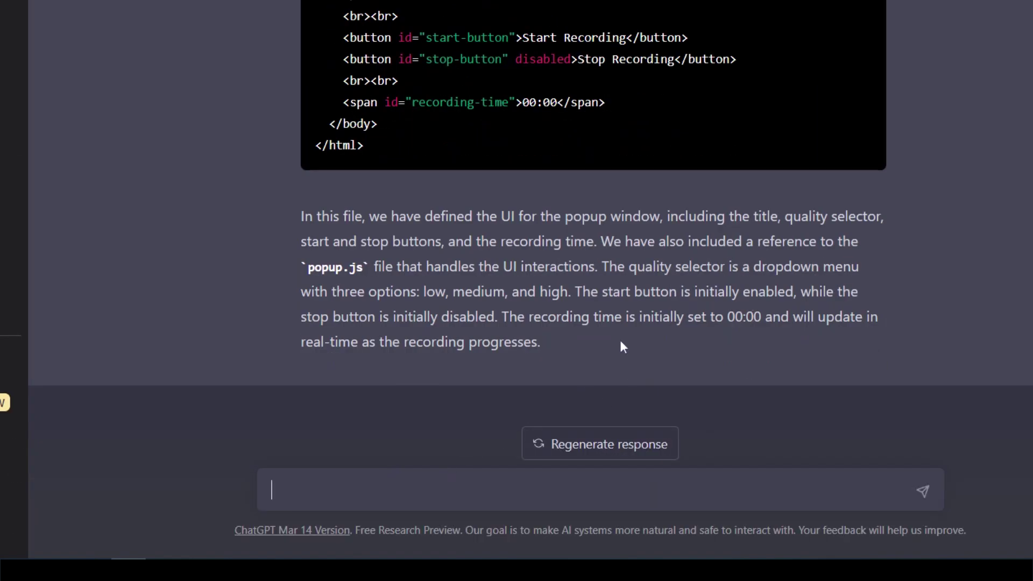
- Ask ChatGPT to make the plugin open in a new tab, not a popup, with an updated manifest
text(Ineed this plugin to )
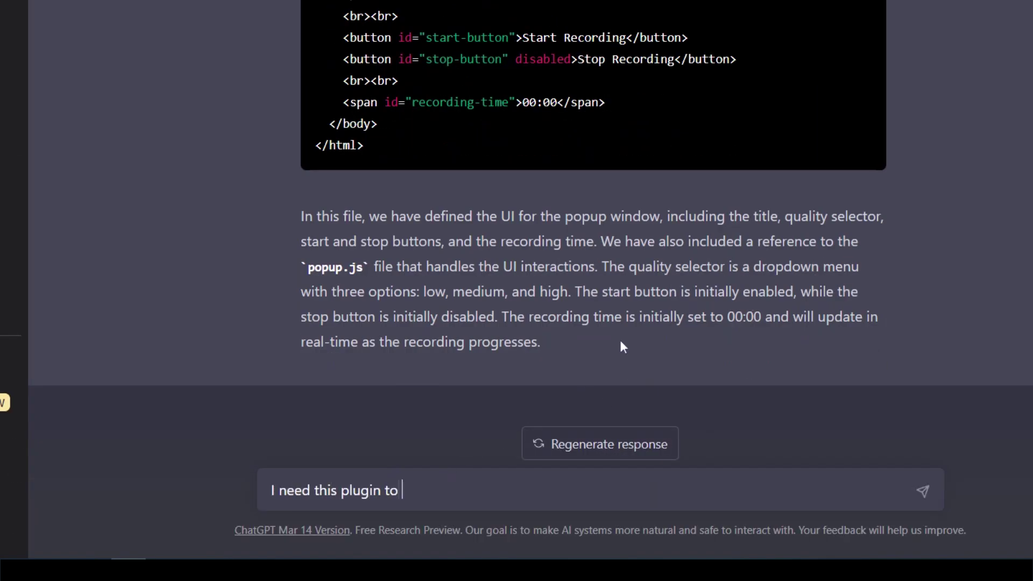
text(open in annew t)
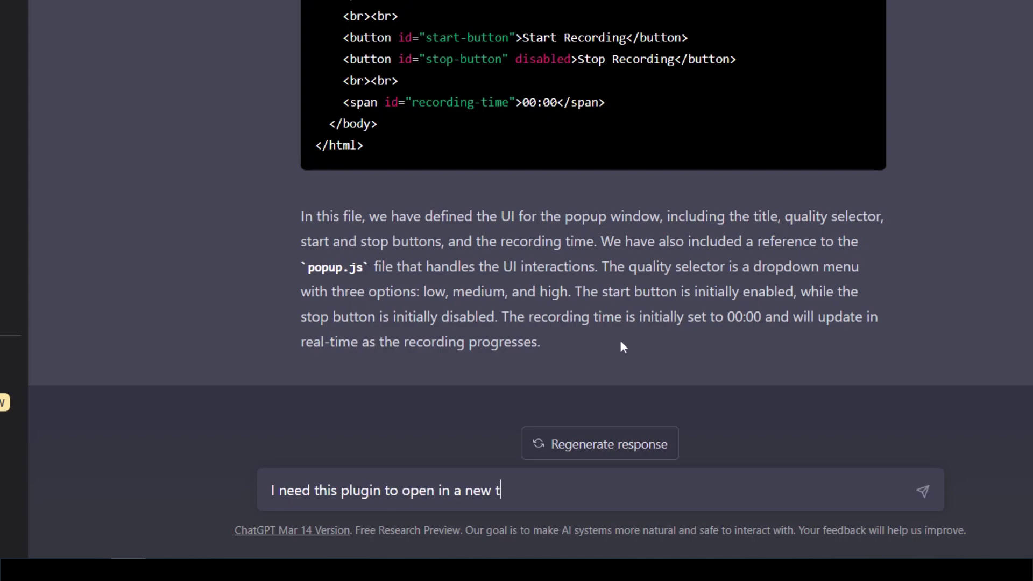
text(ab and not in)
key(BackSpace)
key(BackSpace)
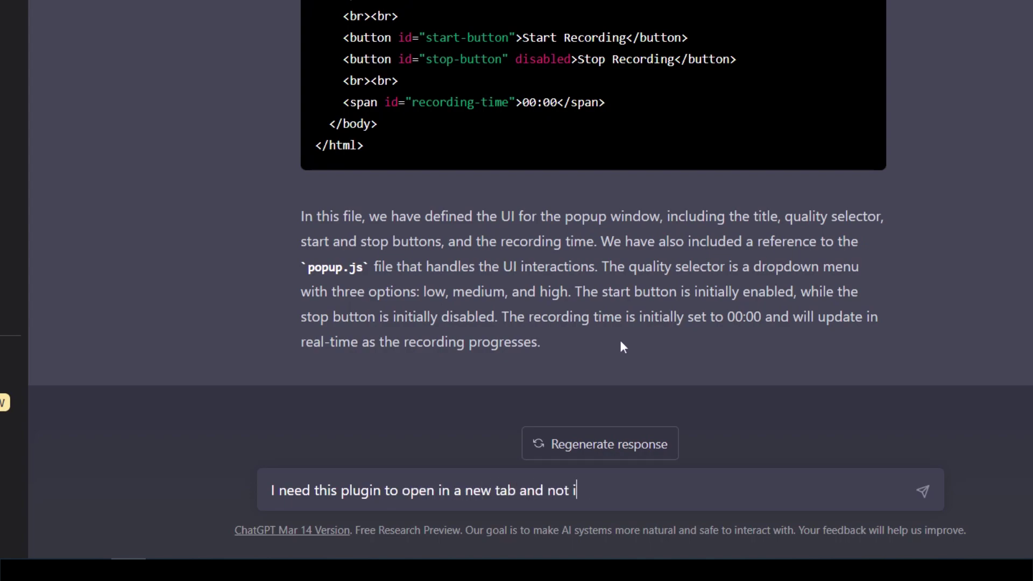
key(BackSpace)
text(as a popup window)
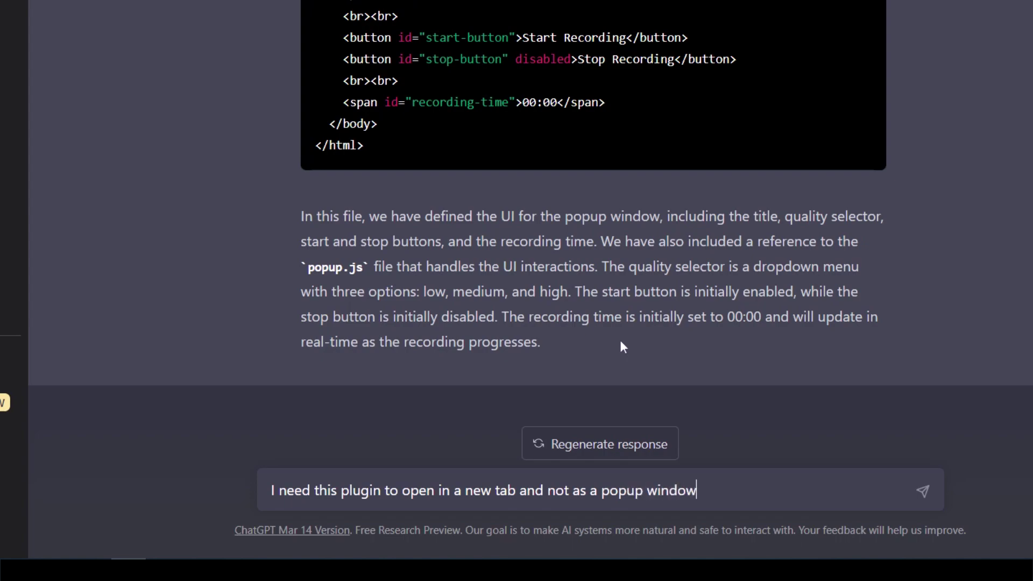
text(. PLease provide the updated manifest)
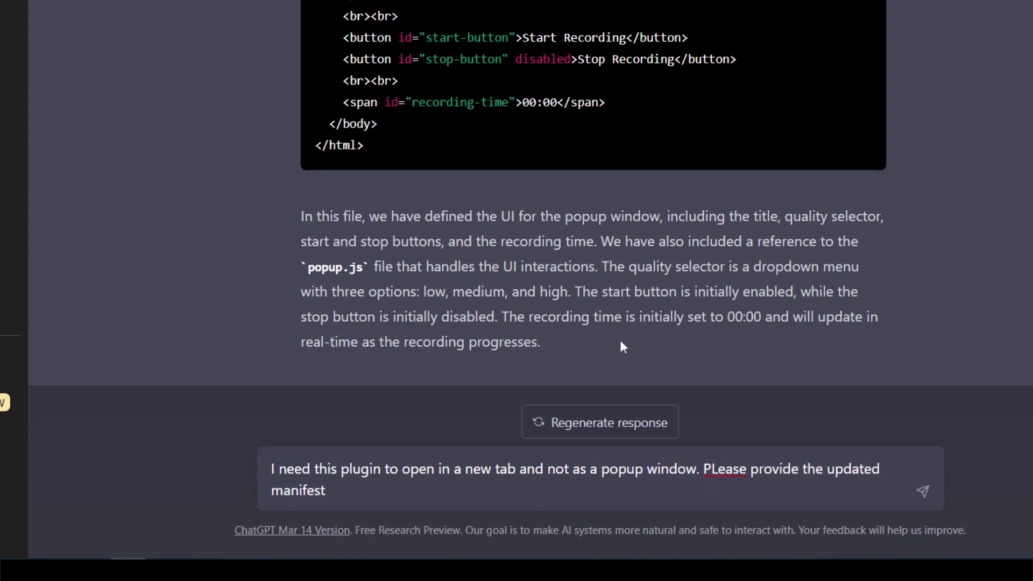
key(Return)
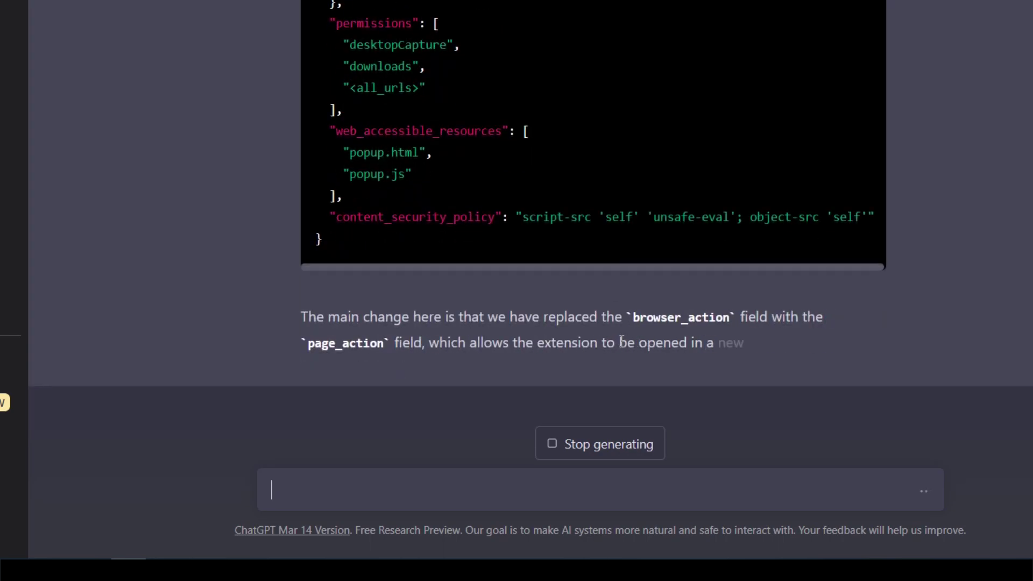
scroll(490, 263, up, 10)
- Replace the contents of manifest.json with ChatGPT's updated manifest code
click(787, 133)
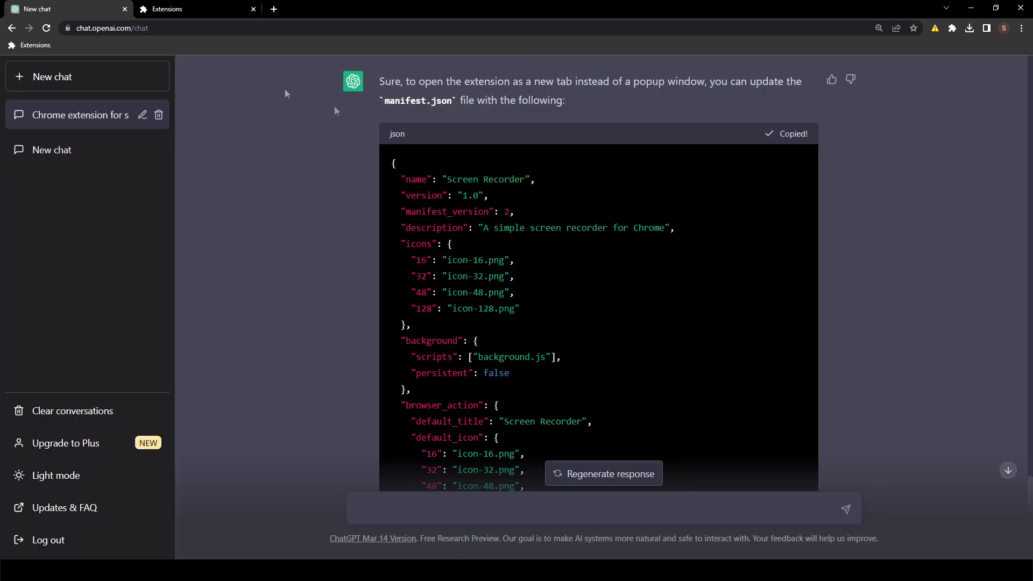
key(alt+Tab)
key(ctrl+a)
key(ctrl+v)
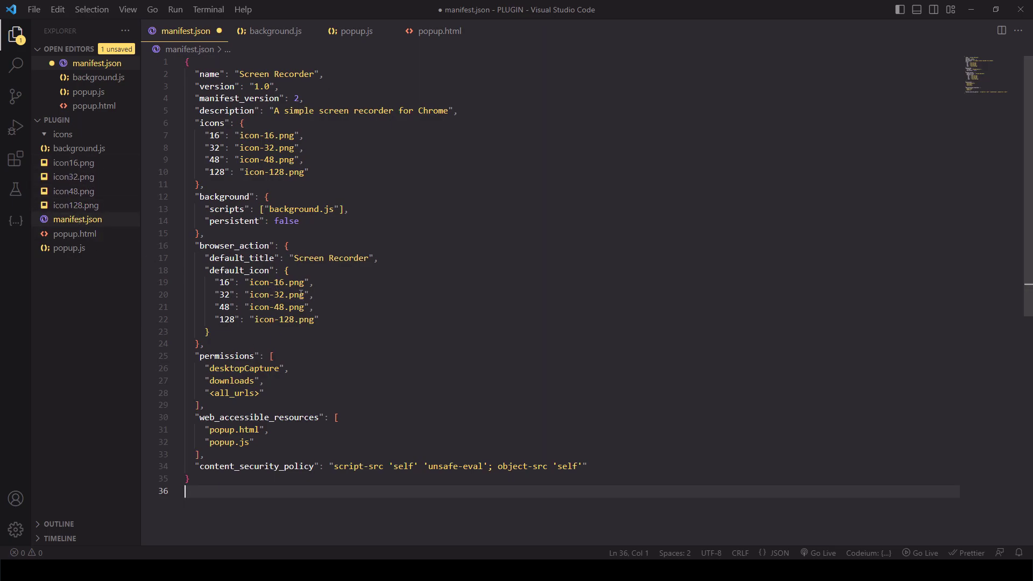
- Rename icon-16/32/48/128.png to icon16/32/48/128.png in both icon blocks and save
click(277, 282)
key(BackSpace)
key(BackSpace)
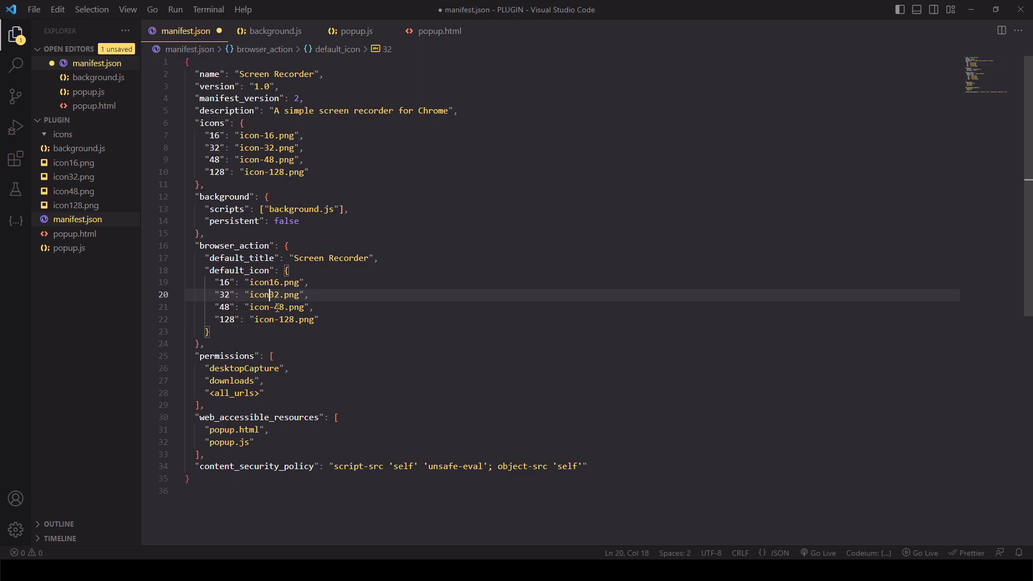
click(276, 306)
key(BackSpace)
click(279, 319)
key(BackSpace)
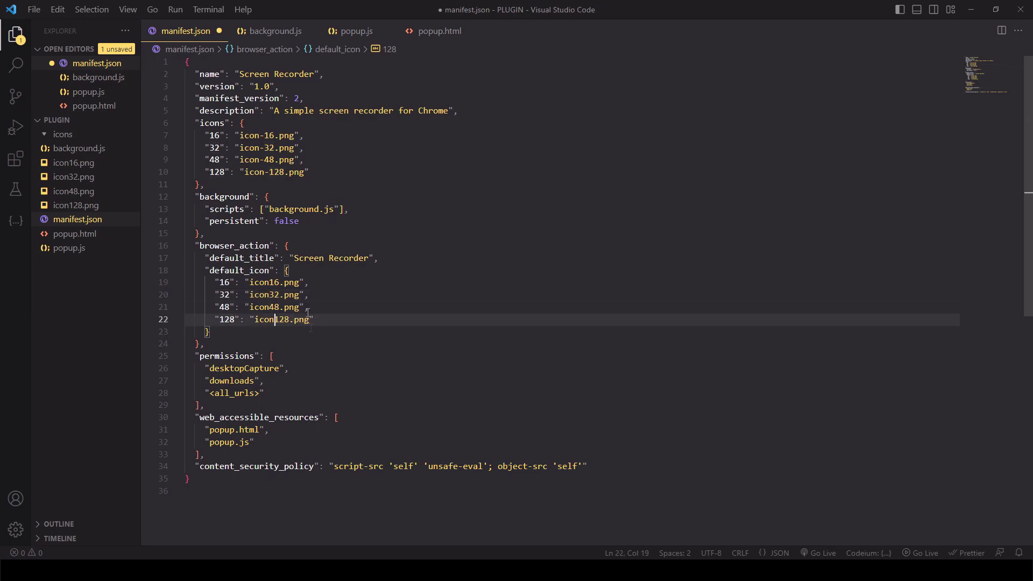
click(274, 172)
key(BackSpace)
click(265, 160)
key(BackSpace)
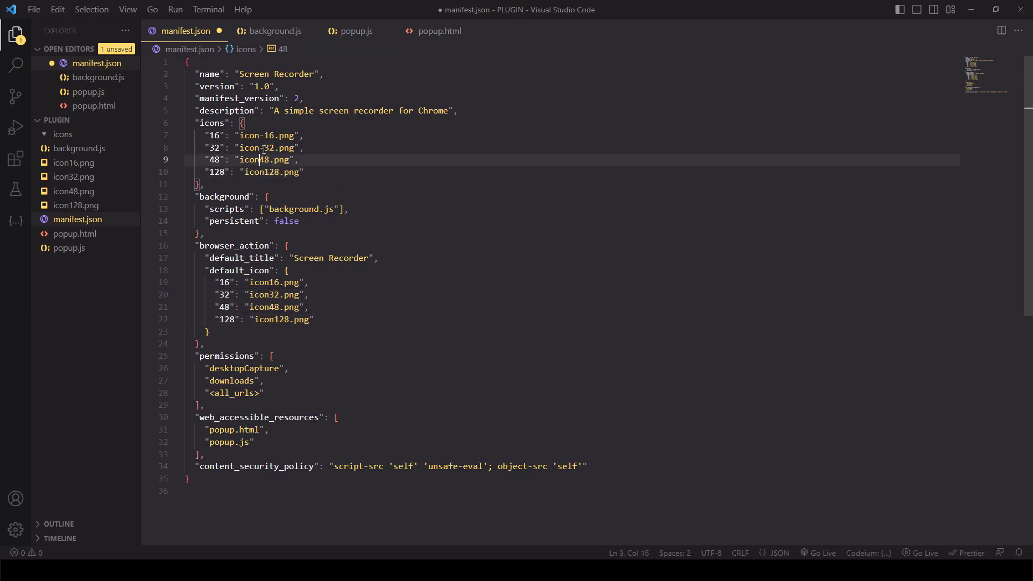
key(BackSpace)
click(265, 136)
key(BackSpace)
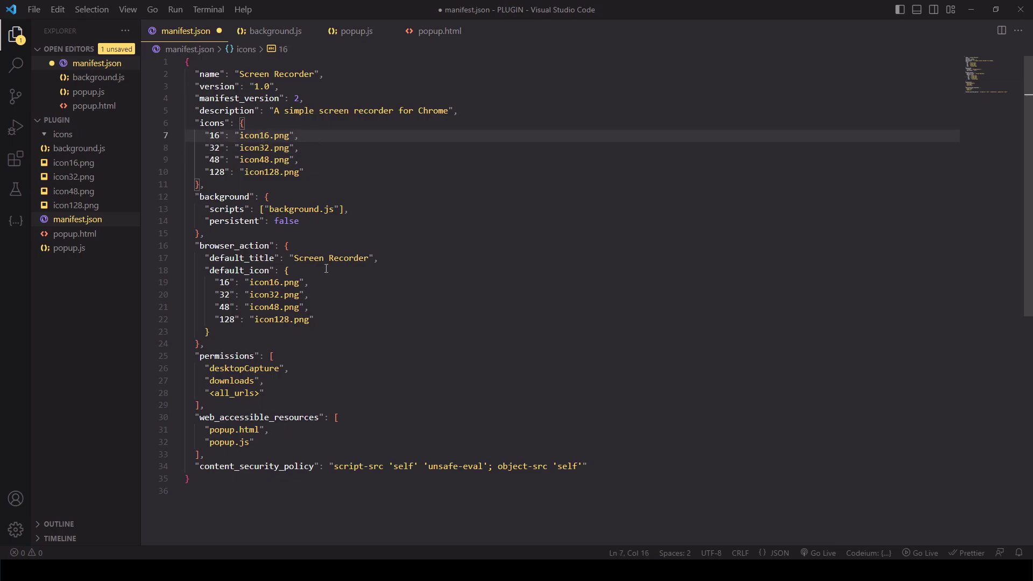
key(ctrl+s)
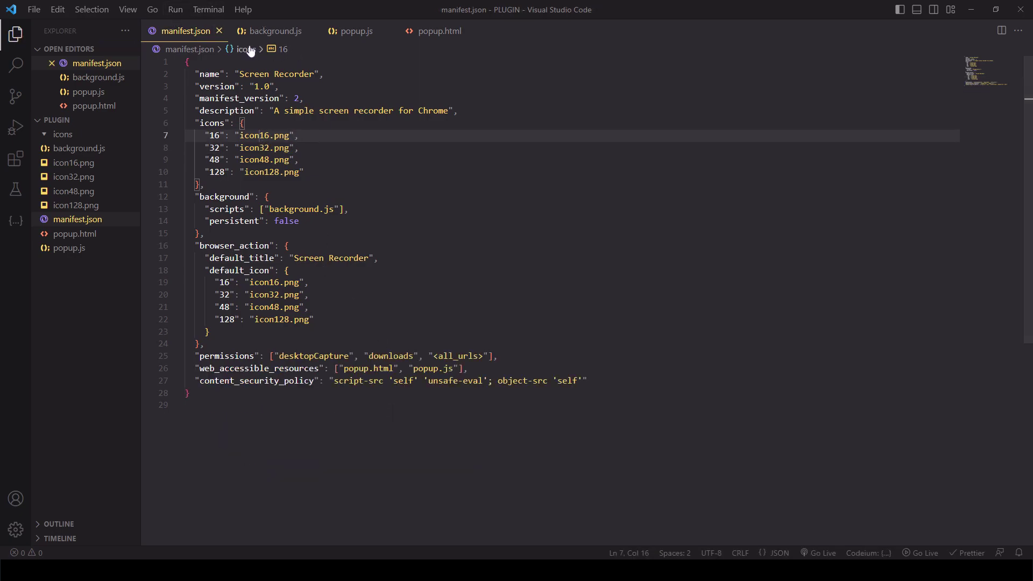
key(alt+Tab)
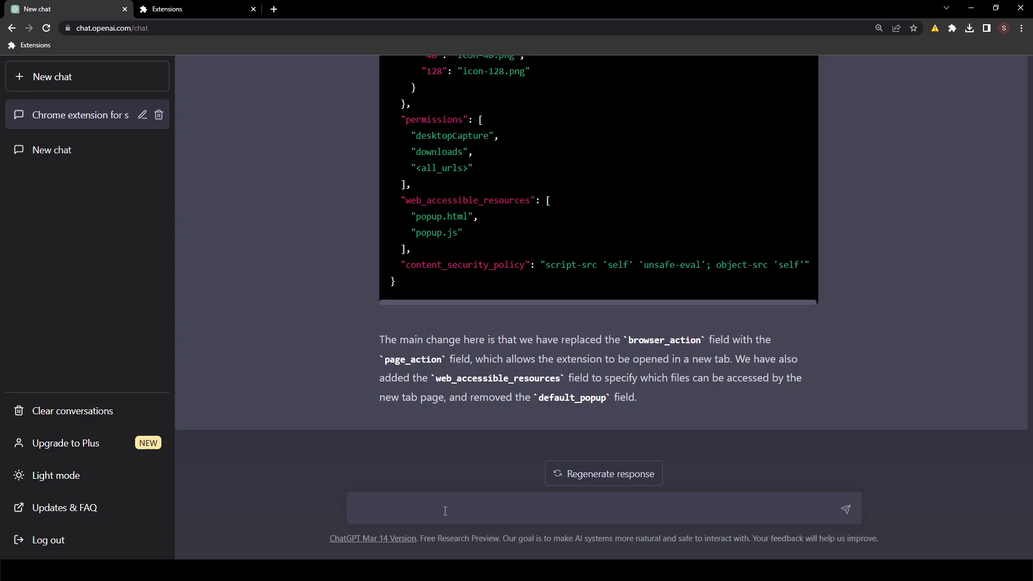
- Send 'updated popup.js' and 'provide updated background.js', then copy the background.js reply
text(updated popup.)
text(js)
key(Return)
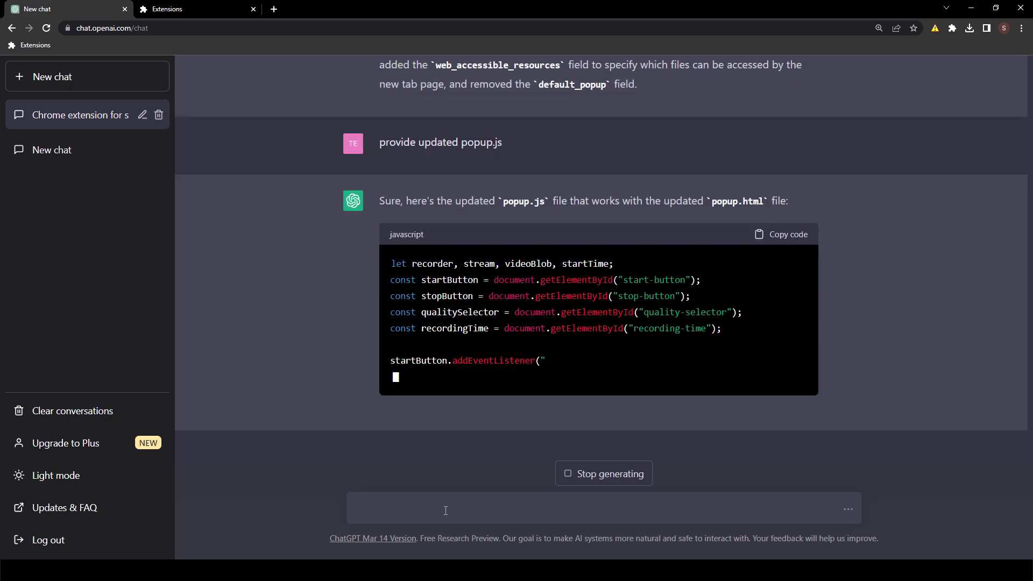
text(provide )
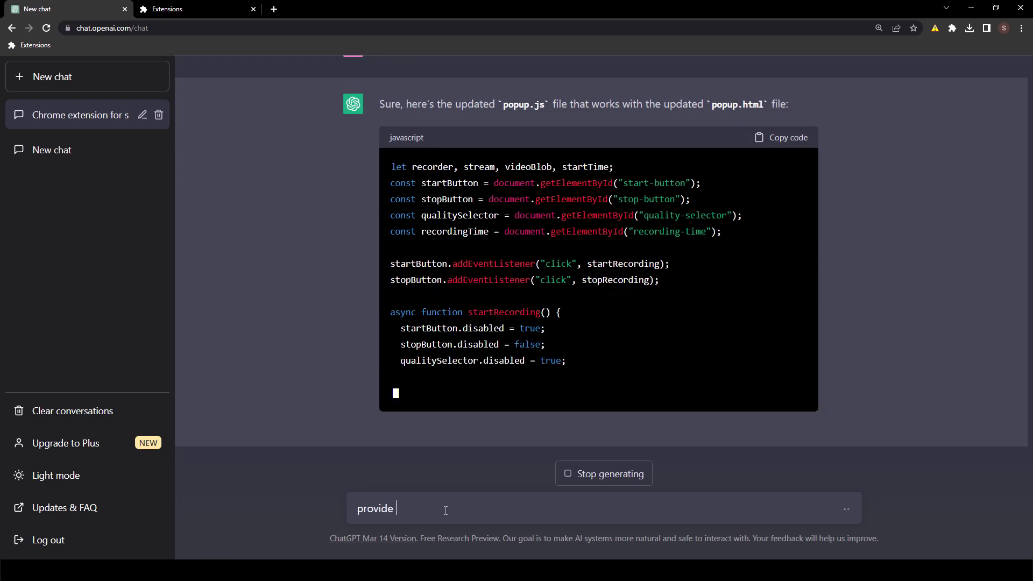
text(updated)
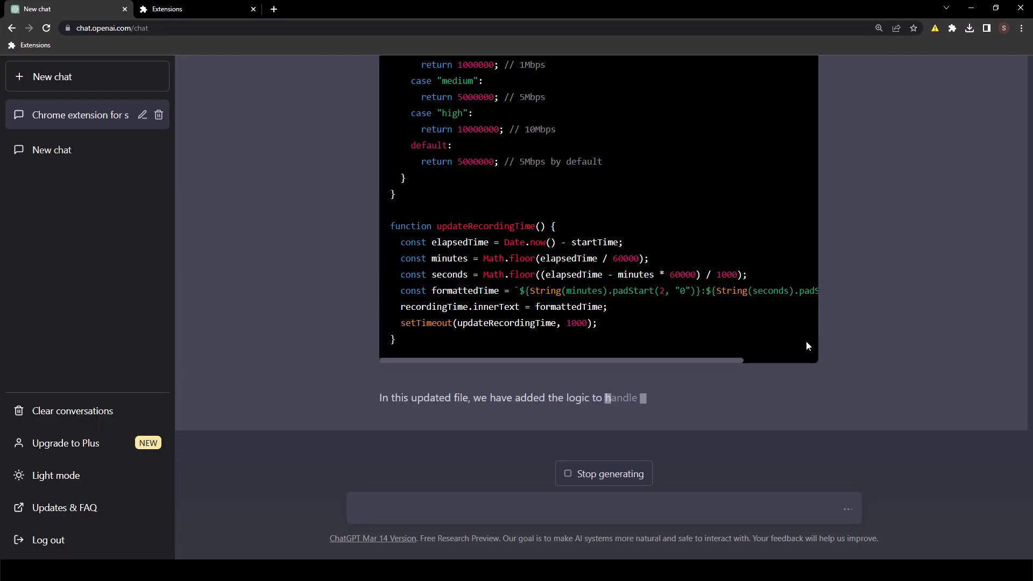
text(provide updated background.js)
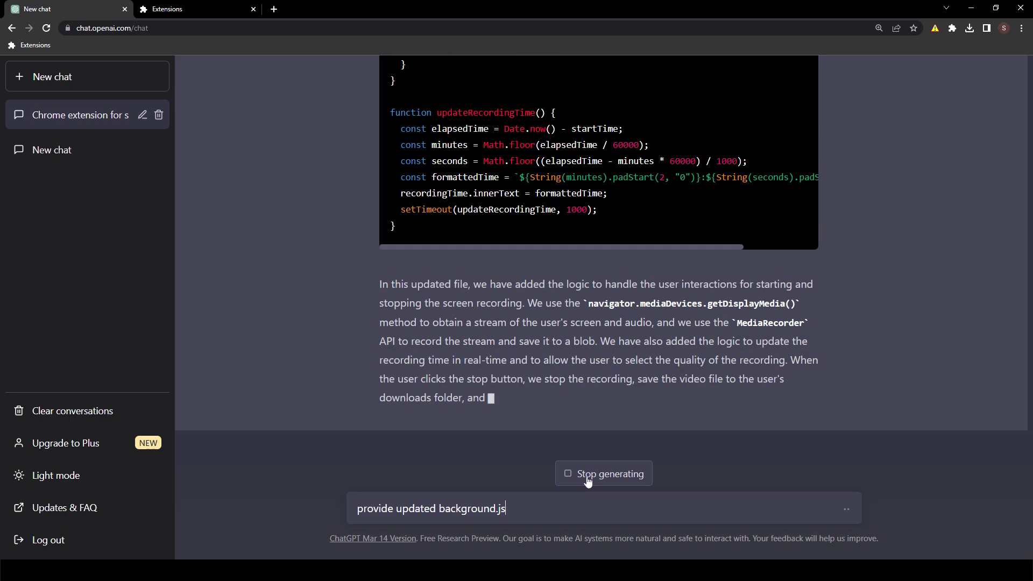
key(Return)
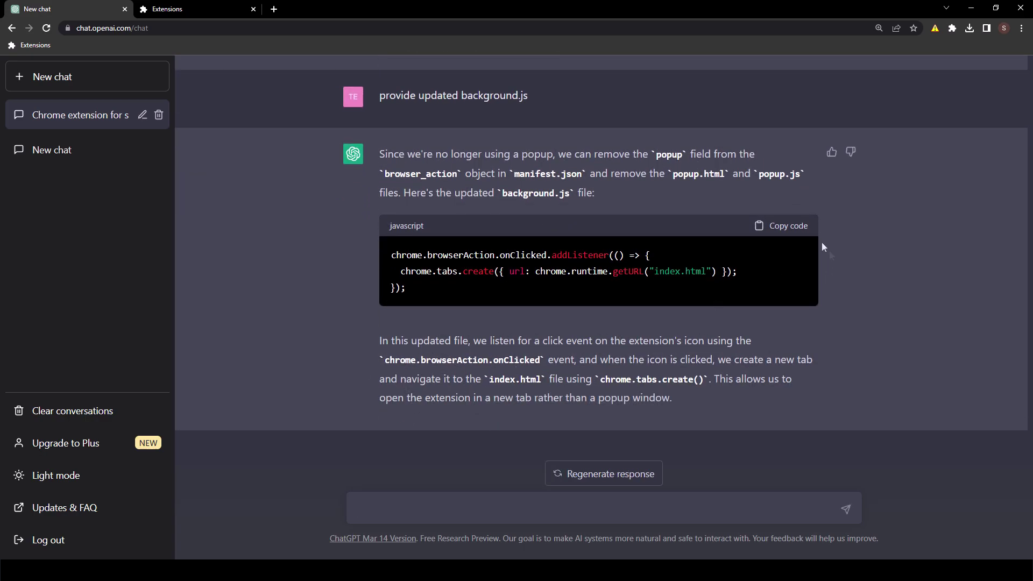
click(783, 226)
- Paste the snippet into background.js, change getURL's 'index' to 'popup', and save
key(alt+Tab)
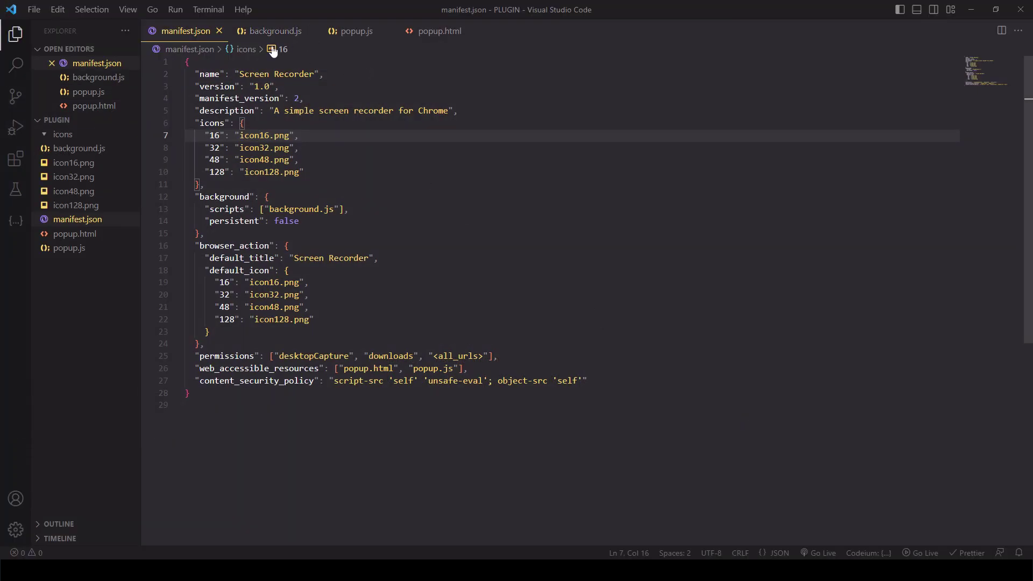
click(272, 31)
key(ctrl+a)
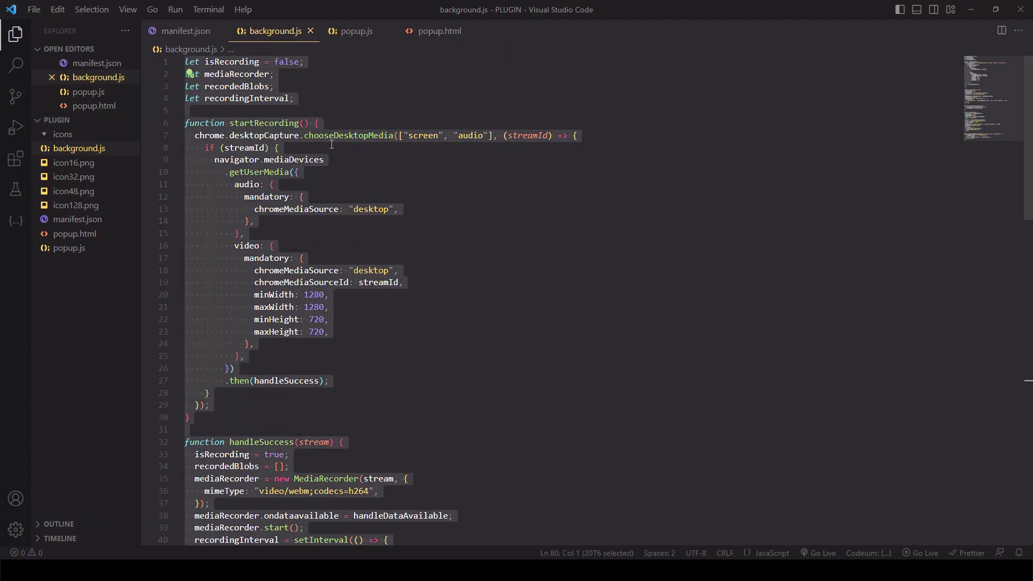
key(ctrl+v)
key(ctrl+s)
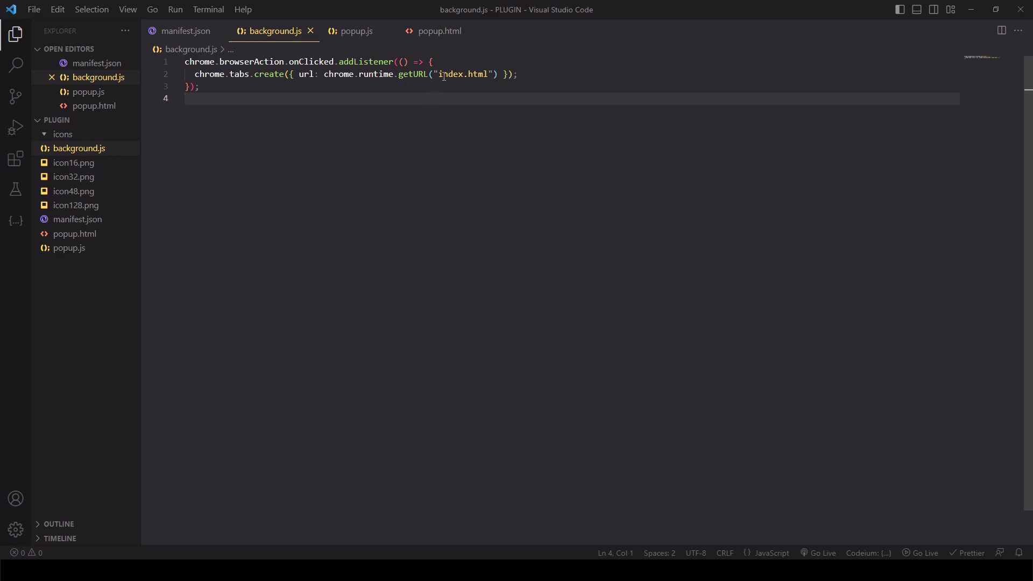
drag(440, 73, 466, 74)
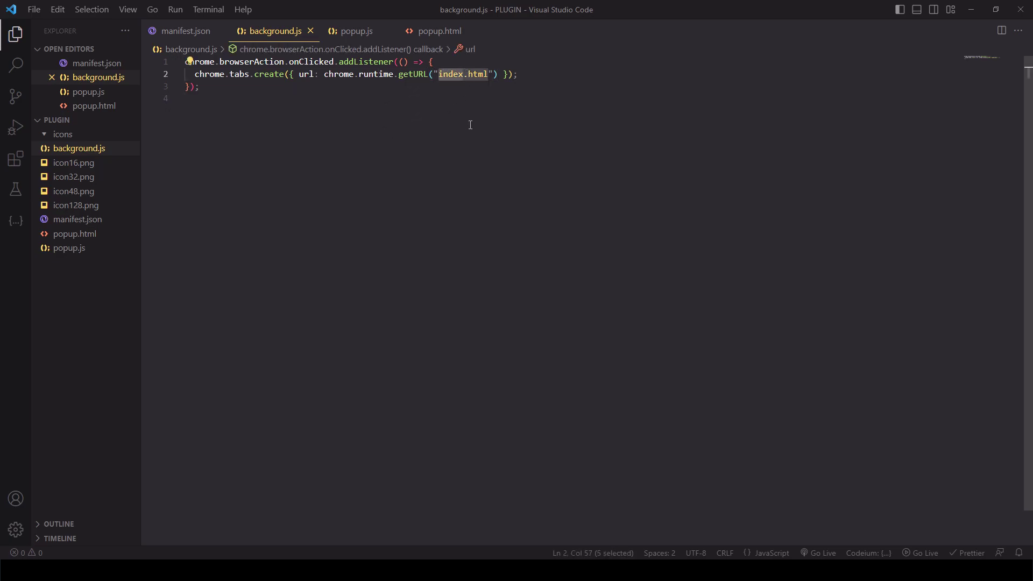
text(popup)
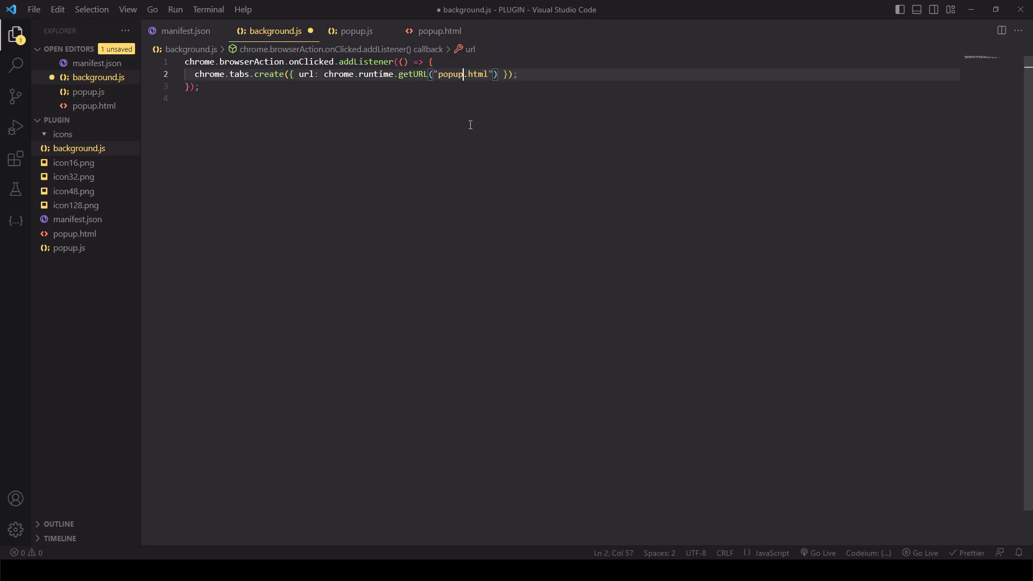
key(ctrl+s)
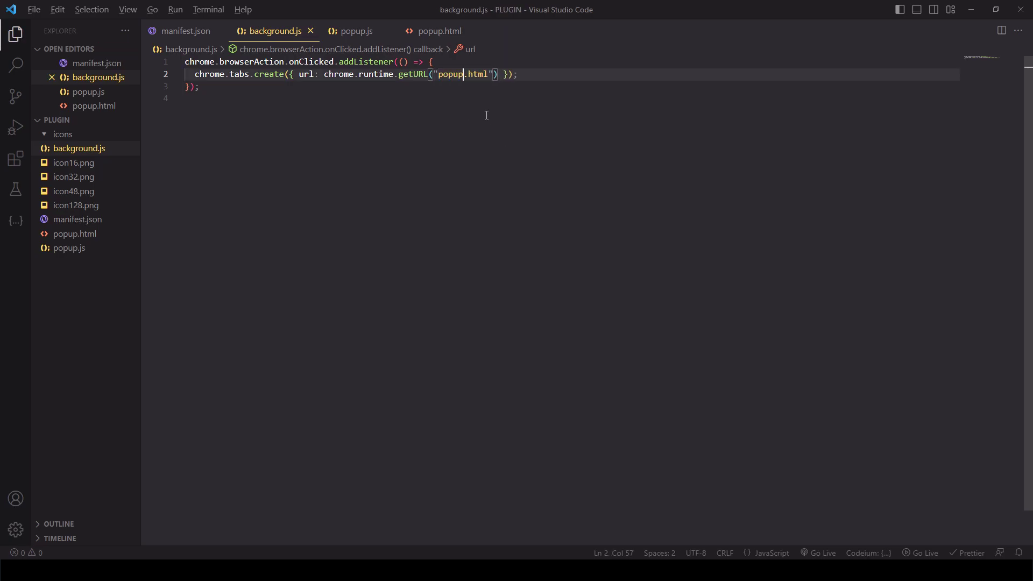
key(alt+Tab)
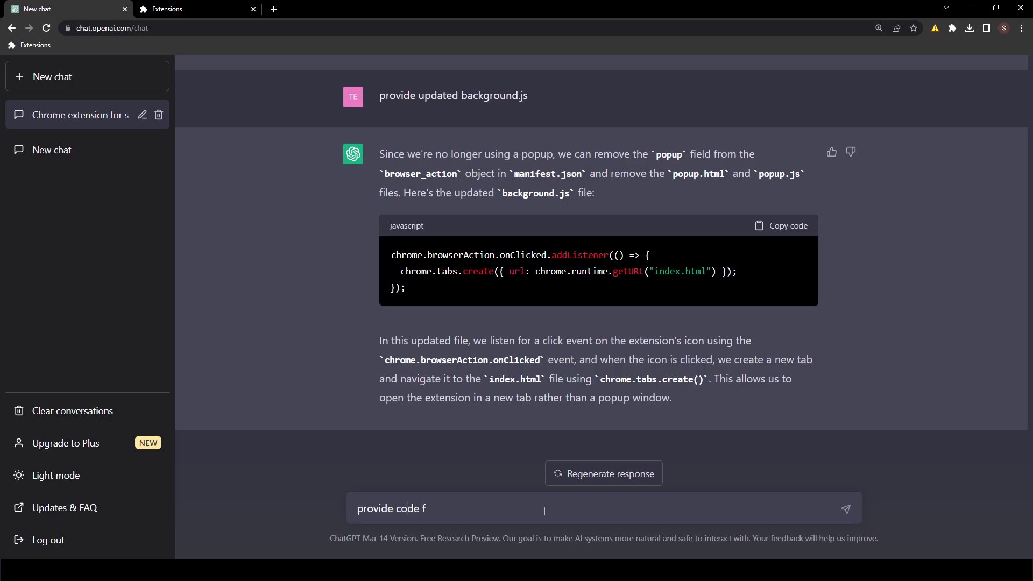
- Send 'provide code for the html' to ChatGPT, then bring up popup.html in VS Code
text(ml)
key(Return)
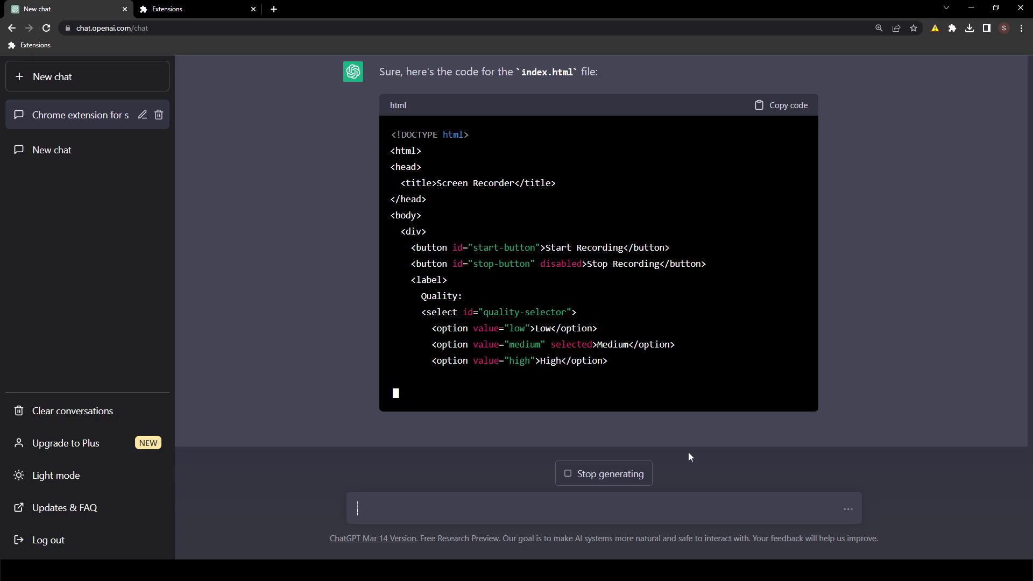
key(alt+Tab)
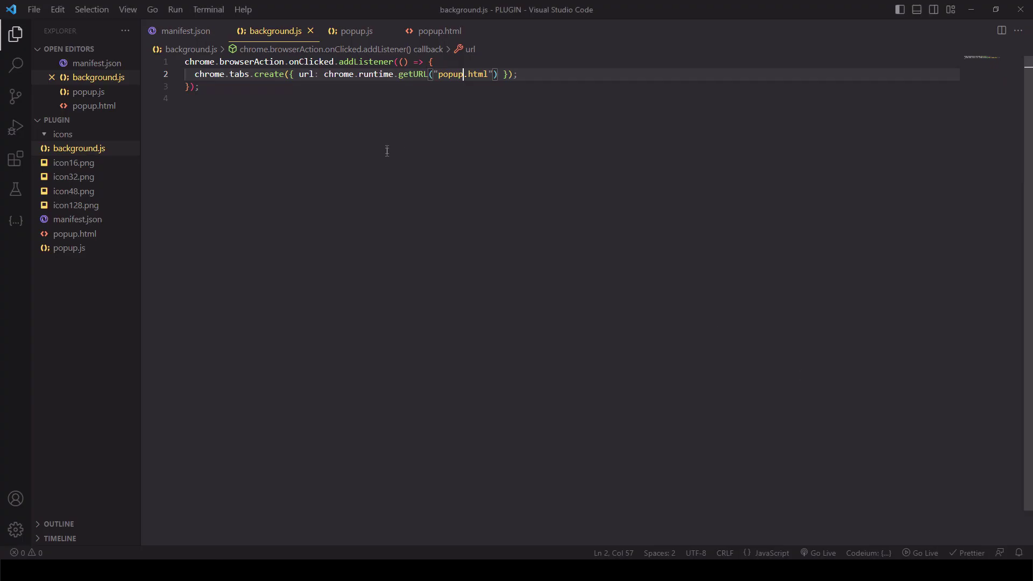
key(ctrl+Tab)
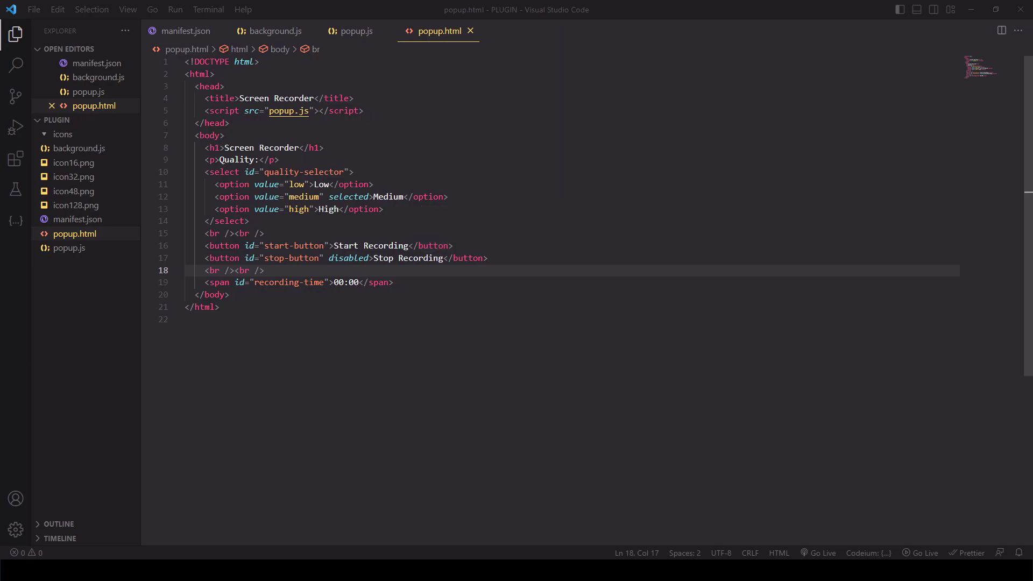
key(alt+Tab)
- Reload Screen Recorder, open its page, and select the popup.js null addEventListener console error
click(202, 12)
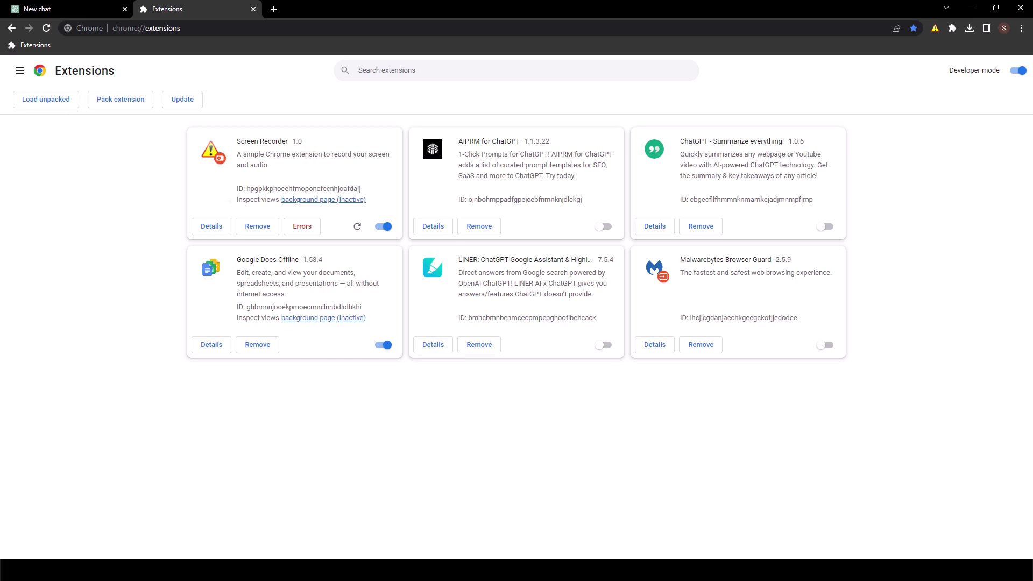
click(357, 226)
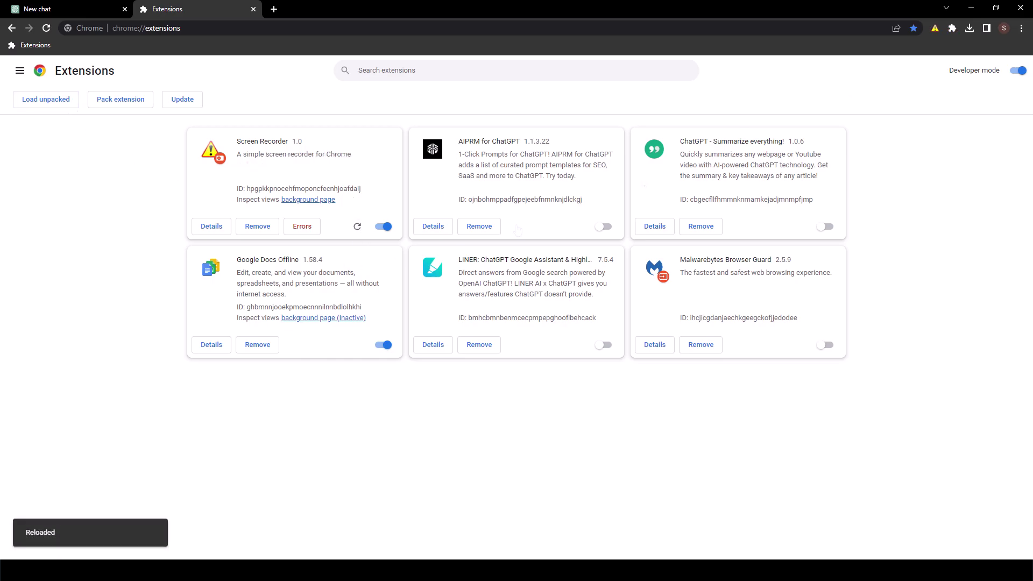
click(935, 28)
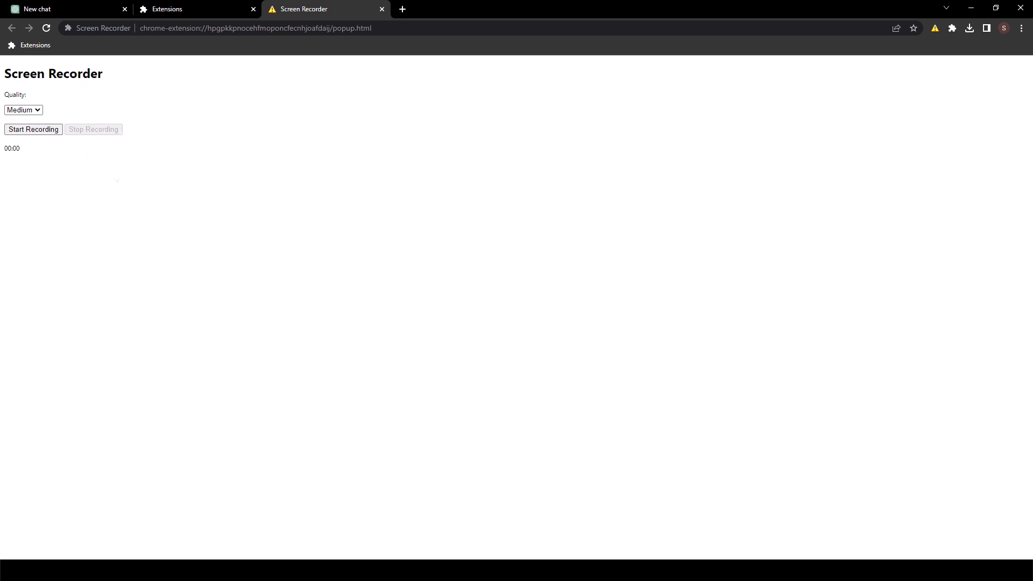
right_click(353, 134)
click(424, 272)
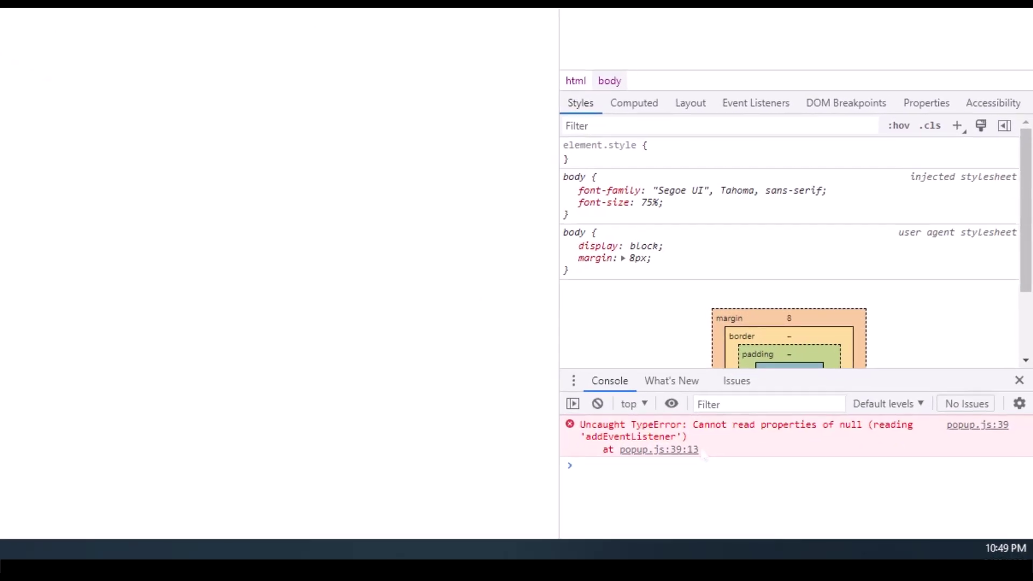
triple_click(423, 366)
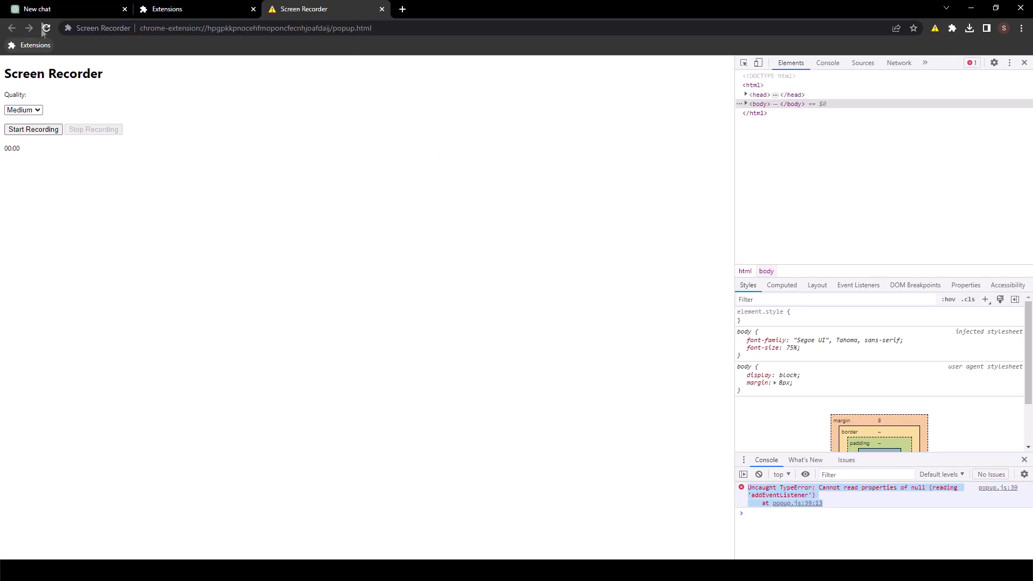
- Send the addEventListener error to ChatGPT, then request an updated popup.js
click(65, 9)
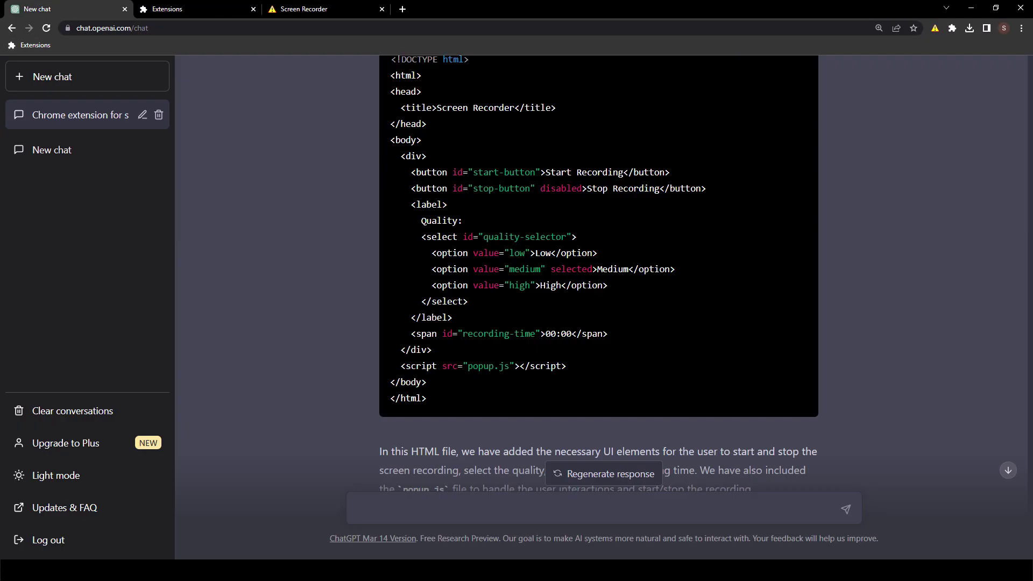
key(ctrl+v)
key(Return)
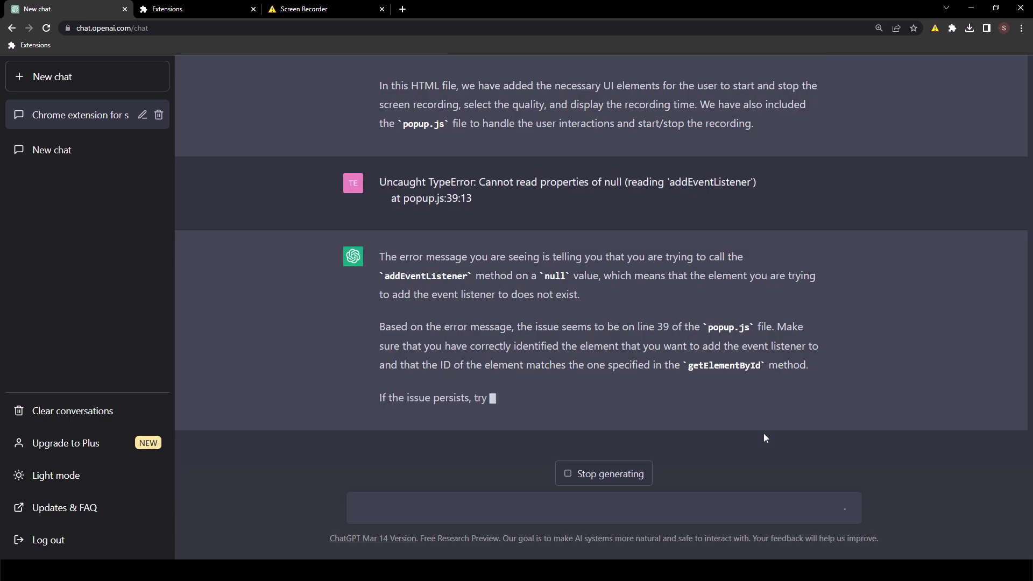
click(604, 473)
text(provid)
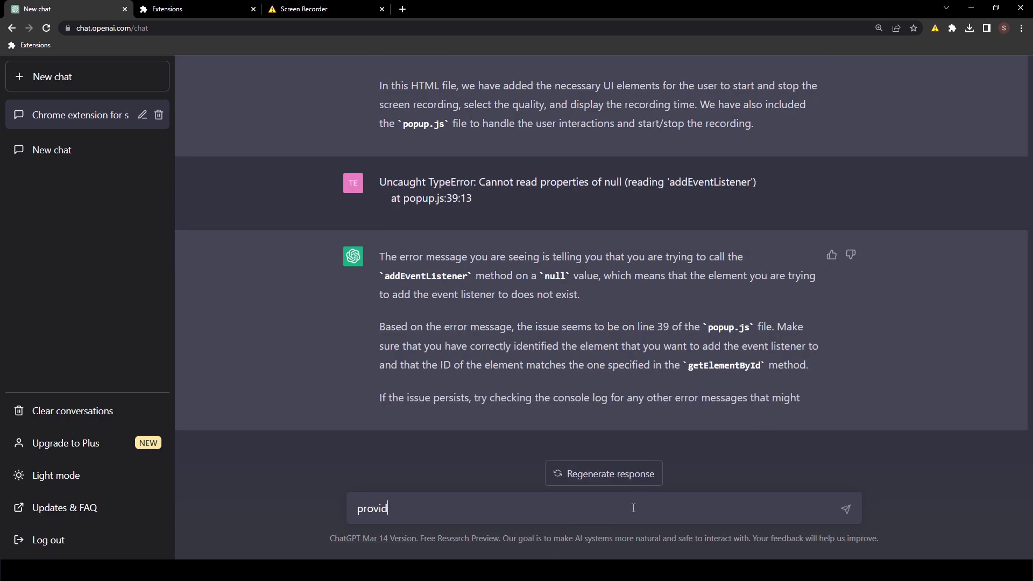
text(e t)
text(dated o)
key(Return)
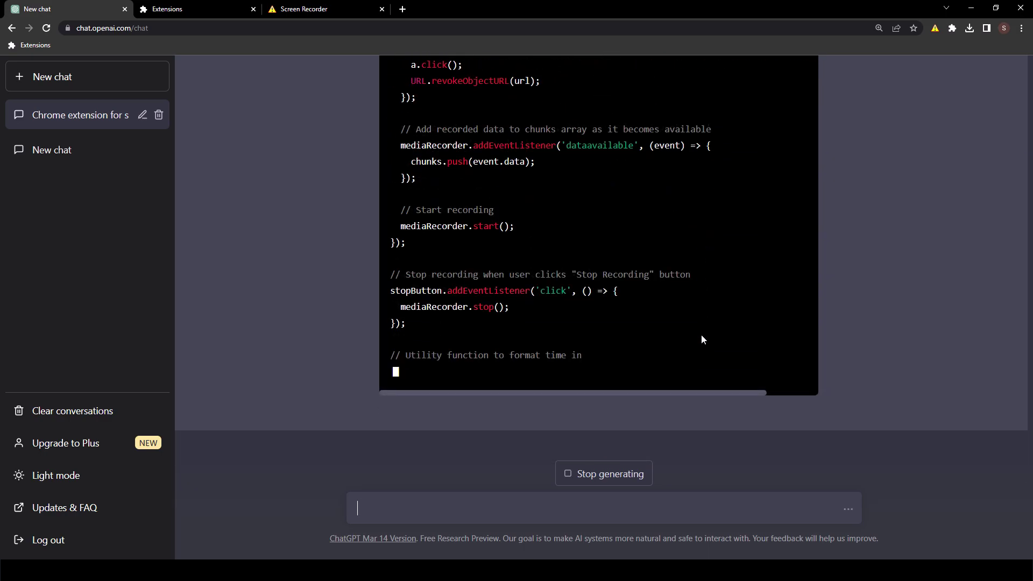
- Copy ChatGPT's updated popup.js over the old popup.js in VS Code and save it
scroll(701, 334, up, 5)
scroll(701, 334, up, 10)
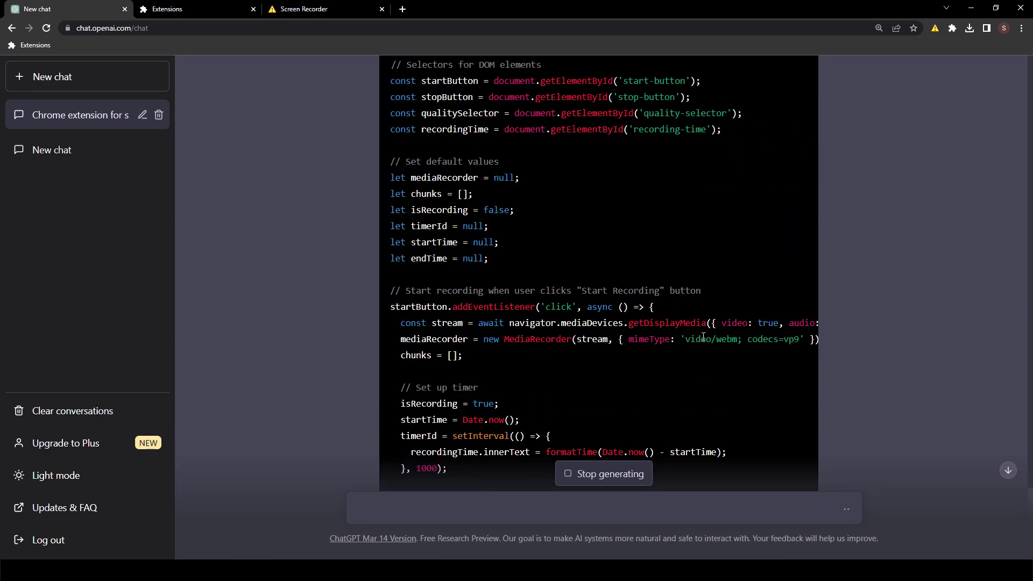
scroll(760, 285, up, 10)
scroll(794, 176, up, 4)
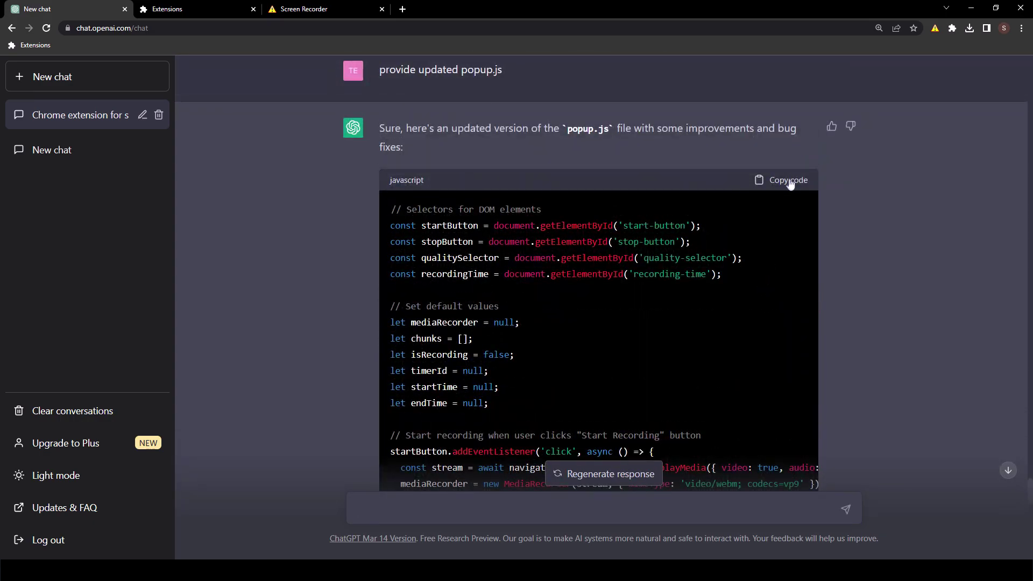
click(790, 183)
key(alt+Tab)
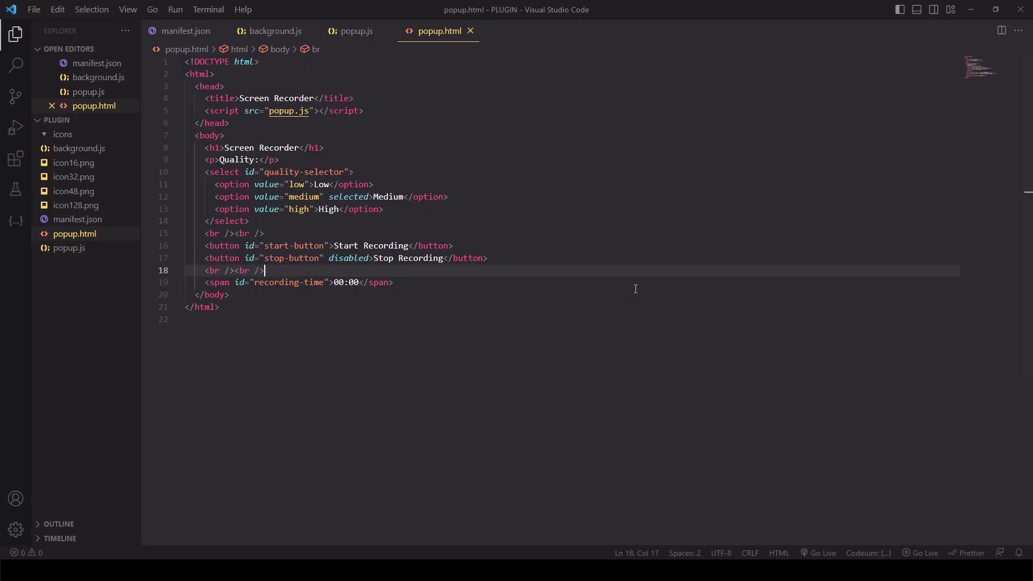
click(347, 32)
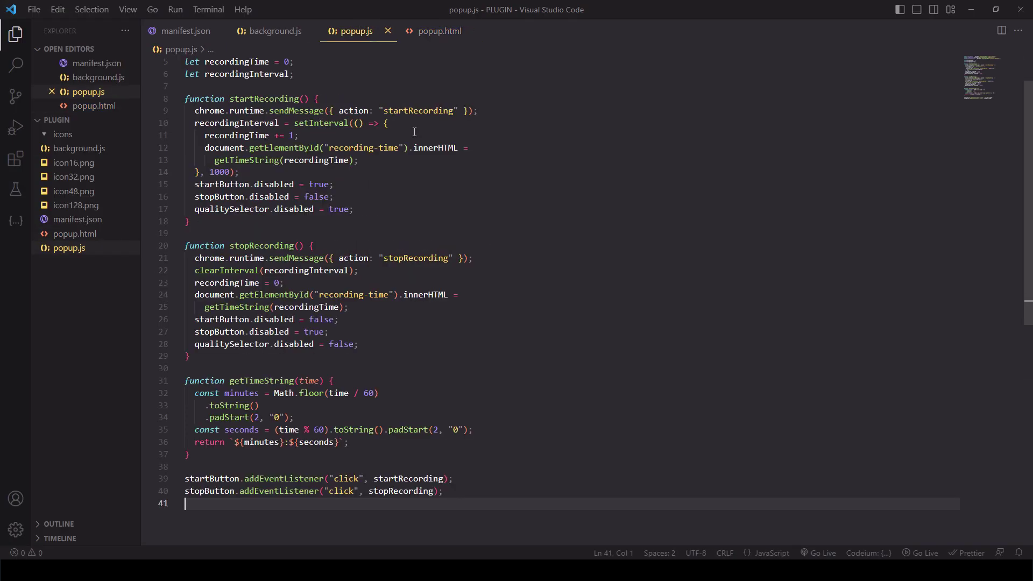
key(ctrl+a)
key(ctrl+v)
key(ctrl+s)
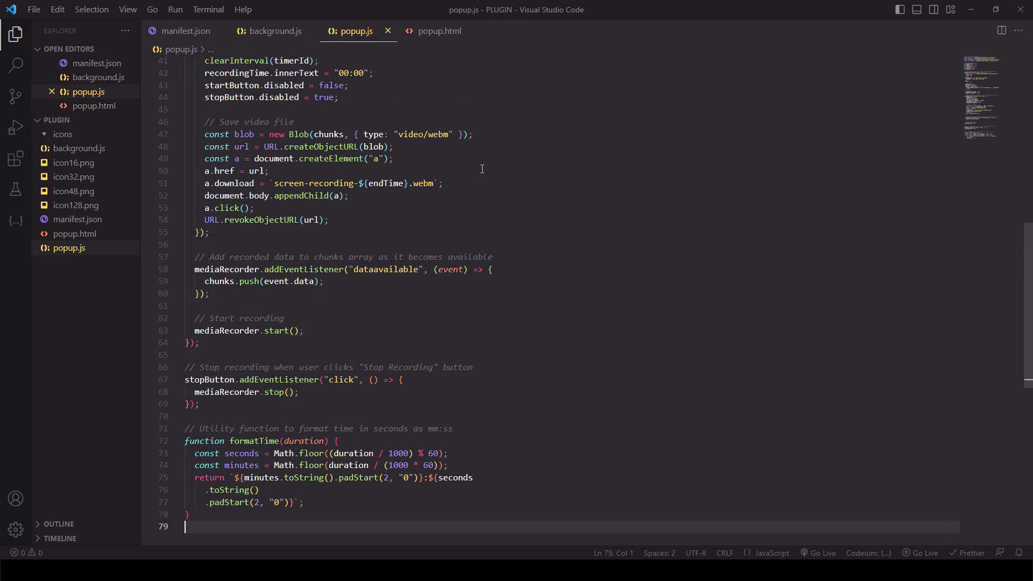
key(alt+Tab)
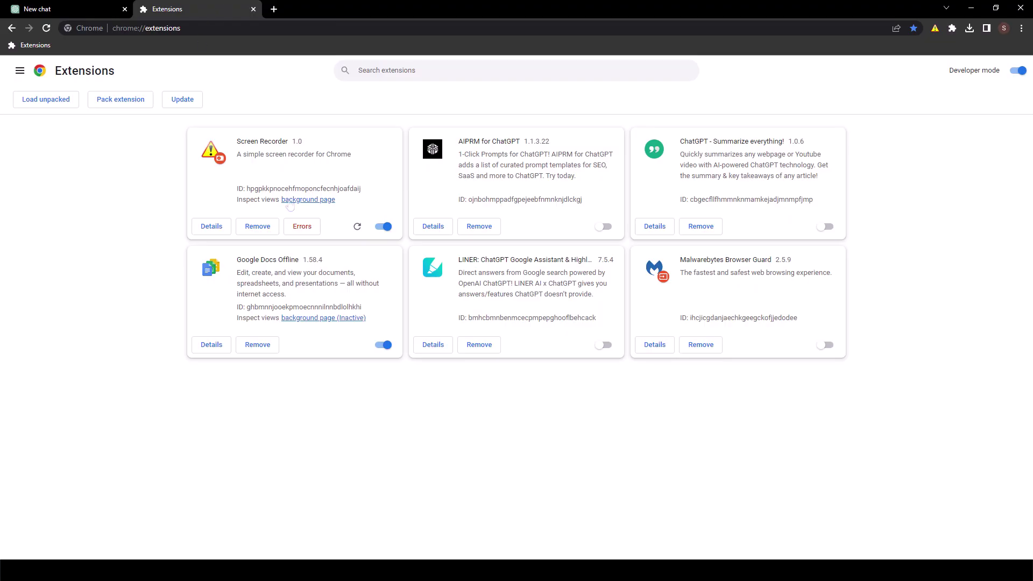
- Reload Screen Recorder, check the Quality list stays Medium, and select the line-16 console error
click(358, 226)
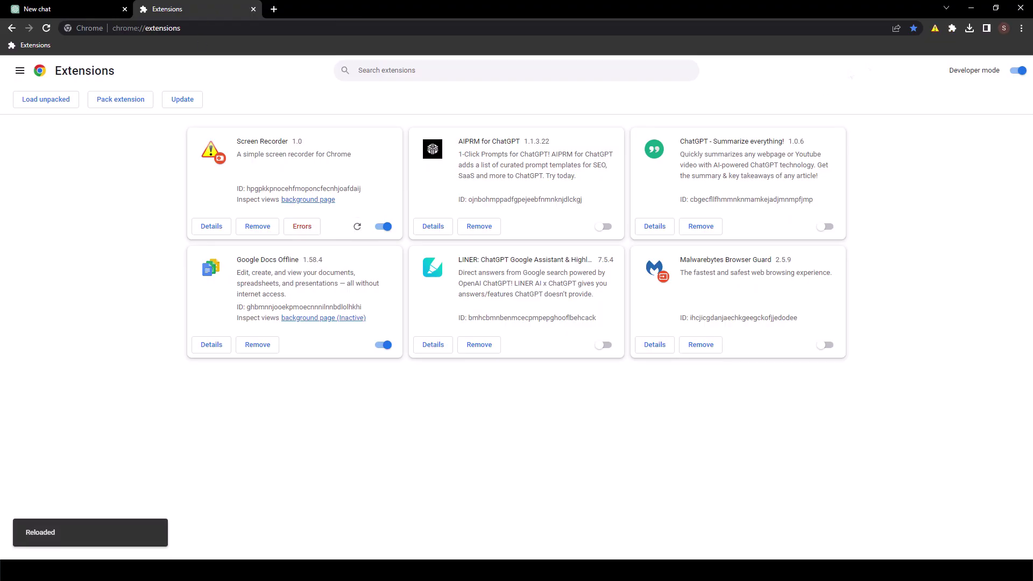
click(936, 28)
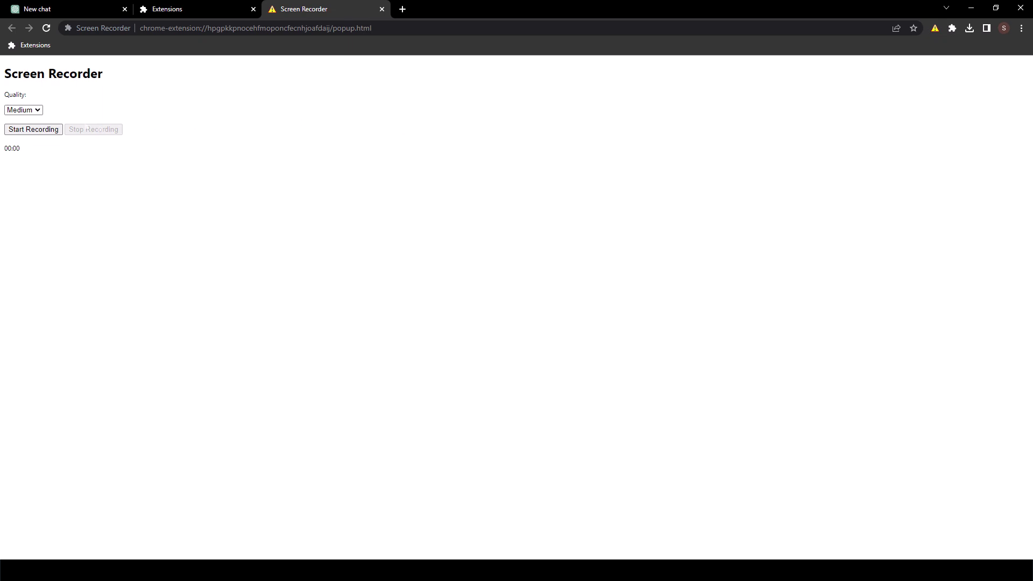
click(35, 110)
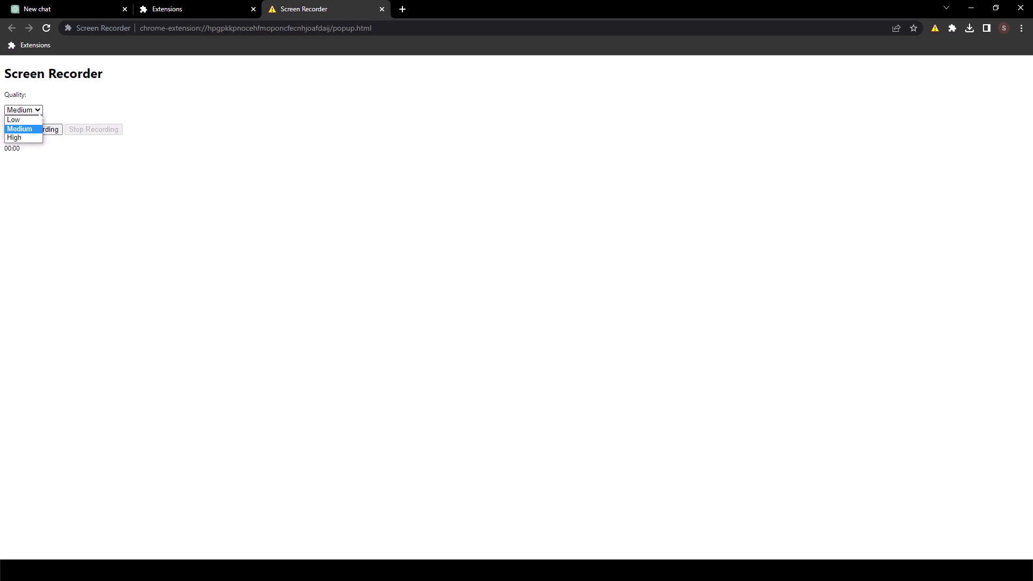
key(Escape)
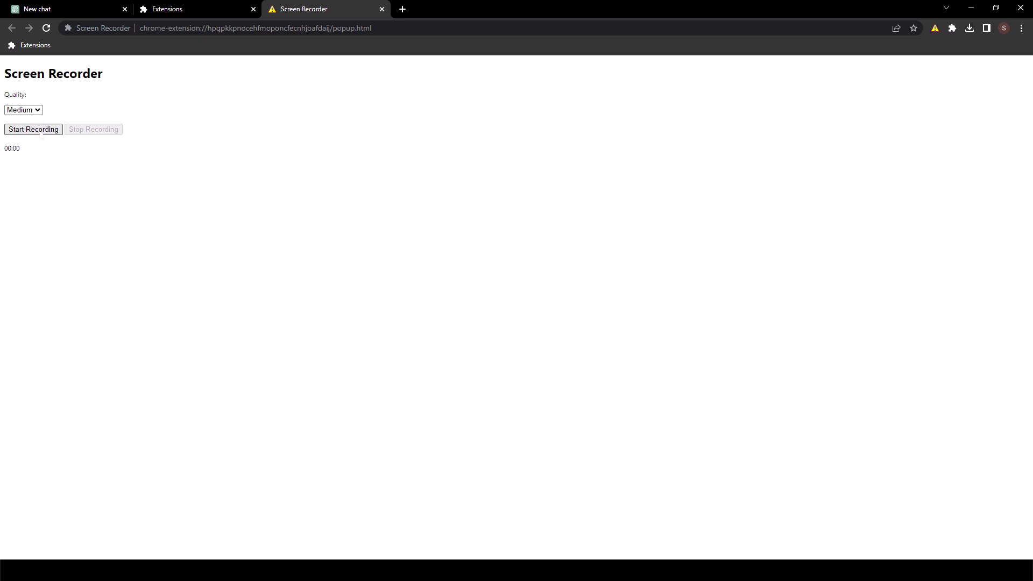
right_click(150, 137)
click(161, 267)
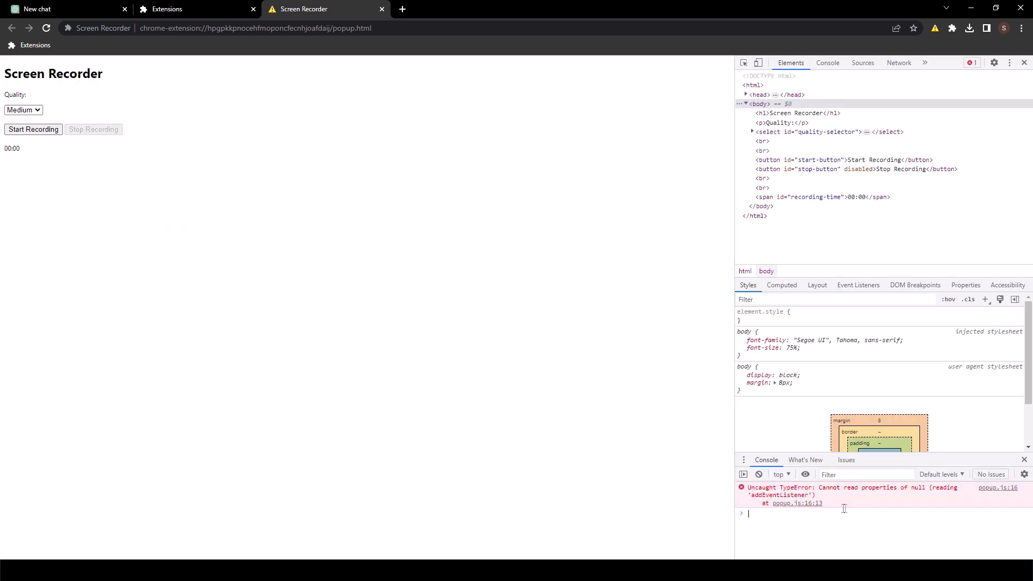
drag(749, 487, 823, 504)
- Send the copied null addEventListener console error to ChatGPT
key(ctrl+c)
click(38, 9)
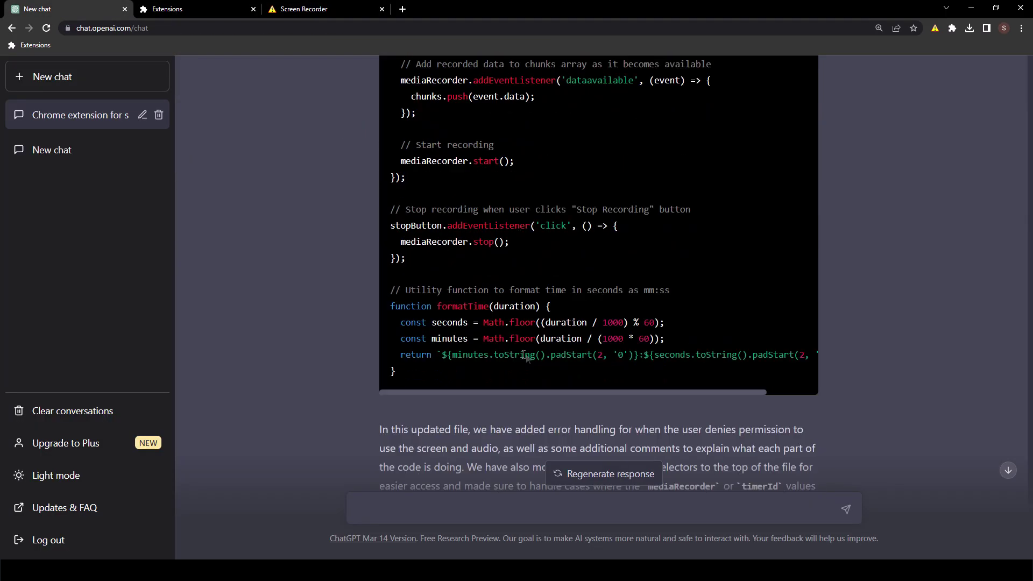
click(502, 495)
key(ctrl+v)
key(Return)
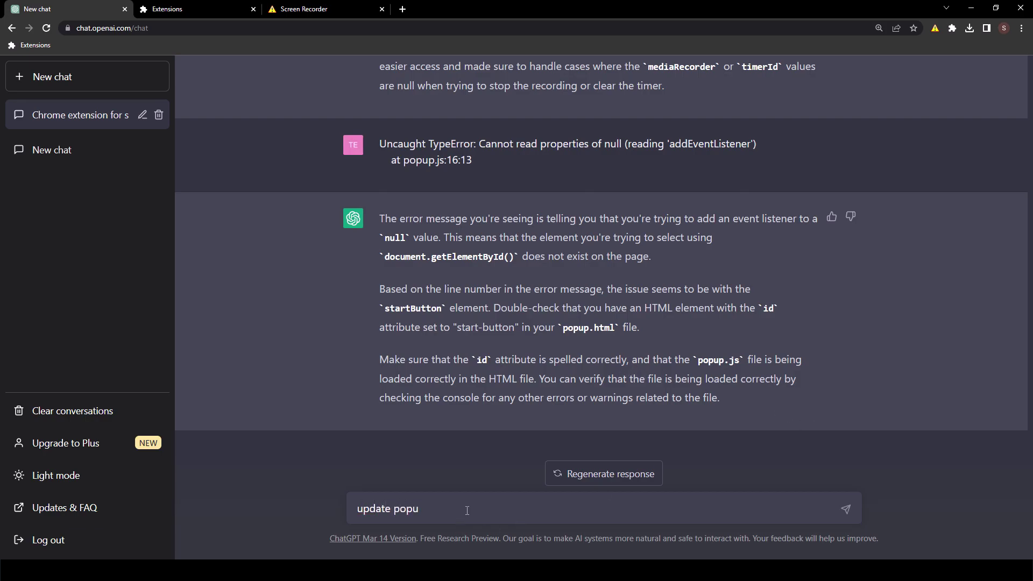
- Request 'update popup.html' and copy the new Screen Recorder HTML from the reply
key(Return)
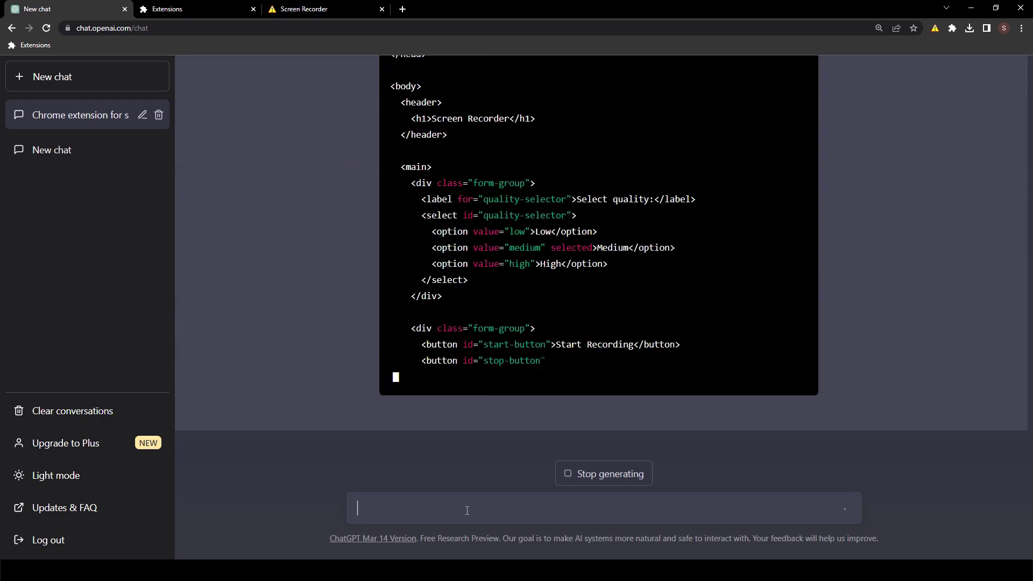
scroll(624, 325, up, 3)
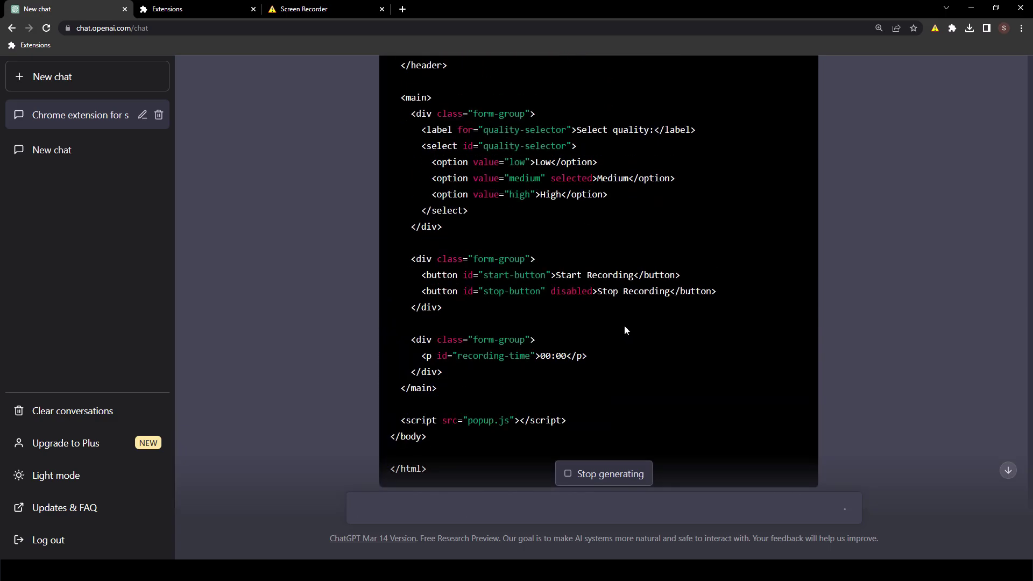
scroll(751, 200, up, 4)
scroll(786, 285, up, 4)
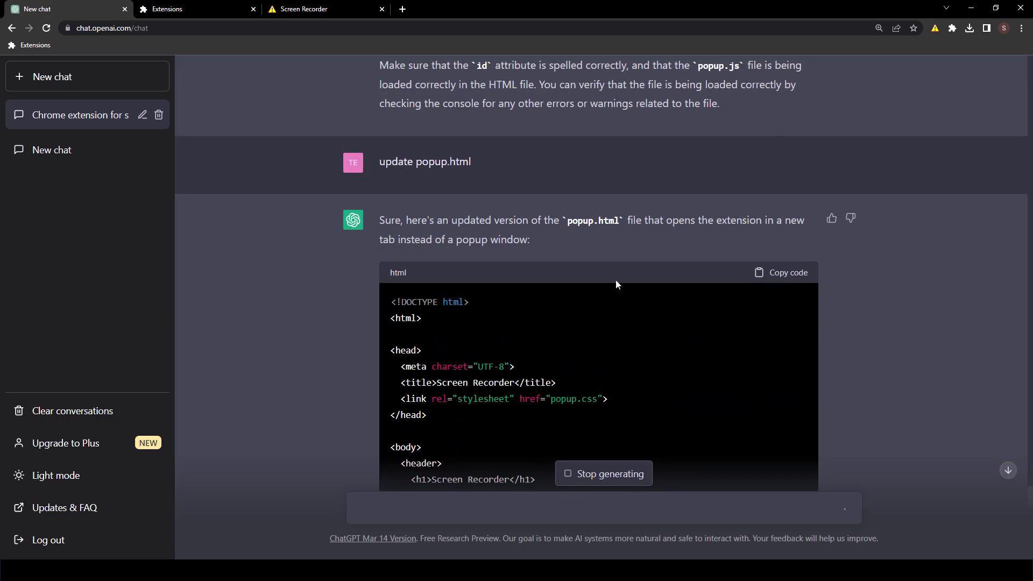
click(796, 281)
key(alt+Tab)
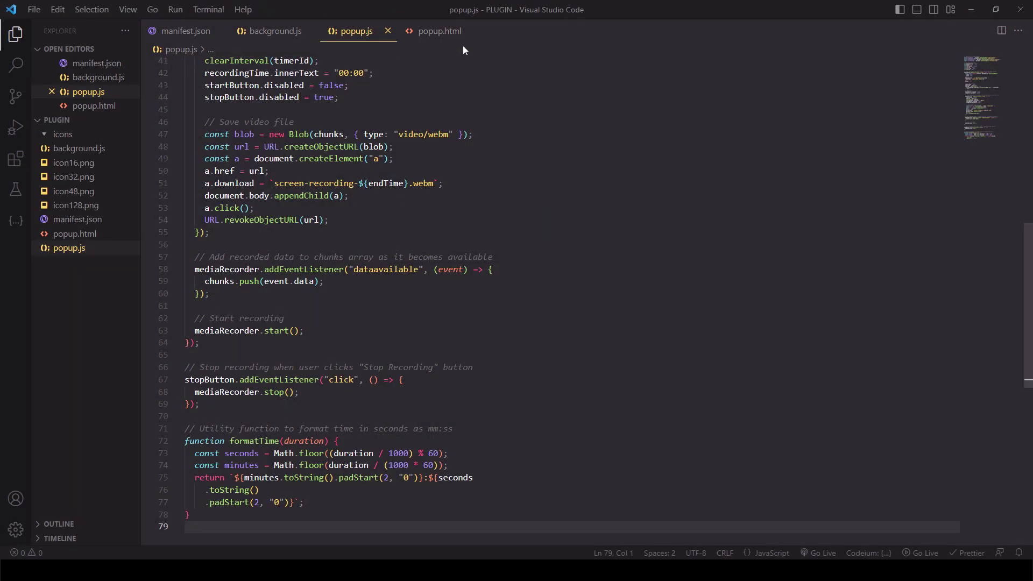
- Overwrite popup.html with ChatGPT's new Screen Recorder markup and save it
click(437, 31)
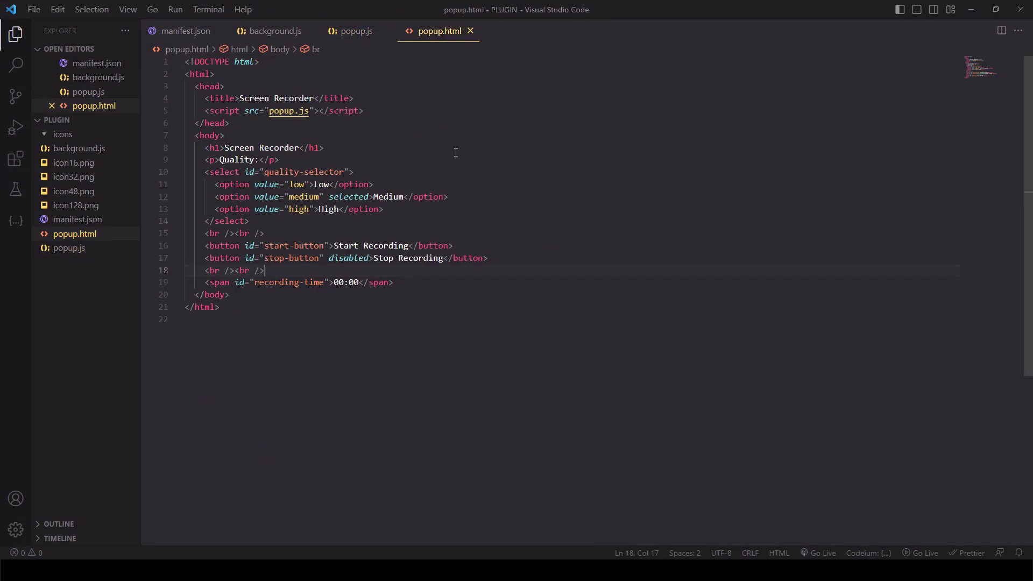
key(ctrl+a)
key(ctrl+v)
key(ctrl+s)
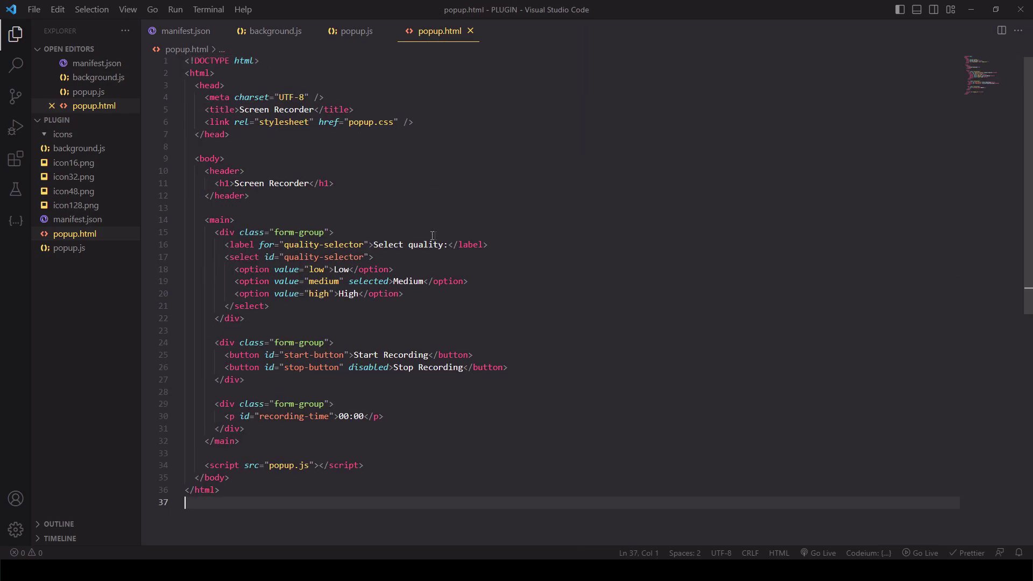
key(alt+Tab)
scroll(534, 221, up, 3)
scroll(521, 252, up, 3)
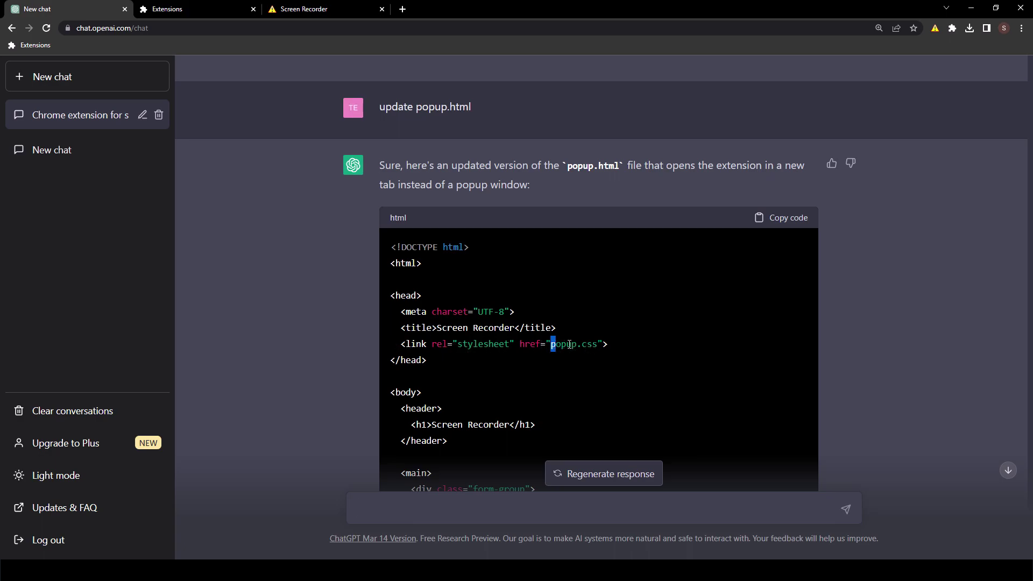
- Send 'popup.css' in the ChatGPT chat box to request the stylesheet
drag(569, 344, 604, 348)
click(504, 513)
text(popup.css)
key(Return)
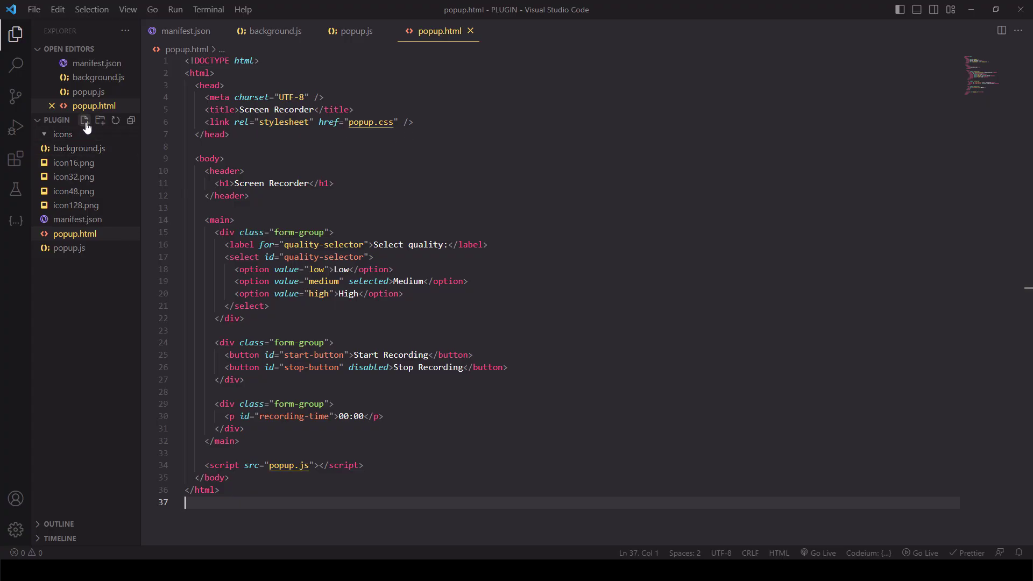
- Create a new file named popup.css in the PLUGIN folder
click(84, 120)
text(p.c)
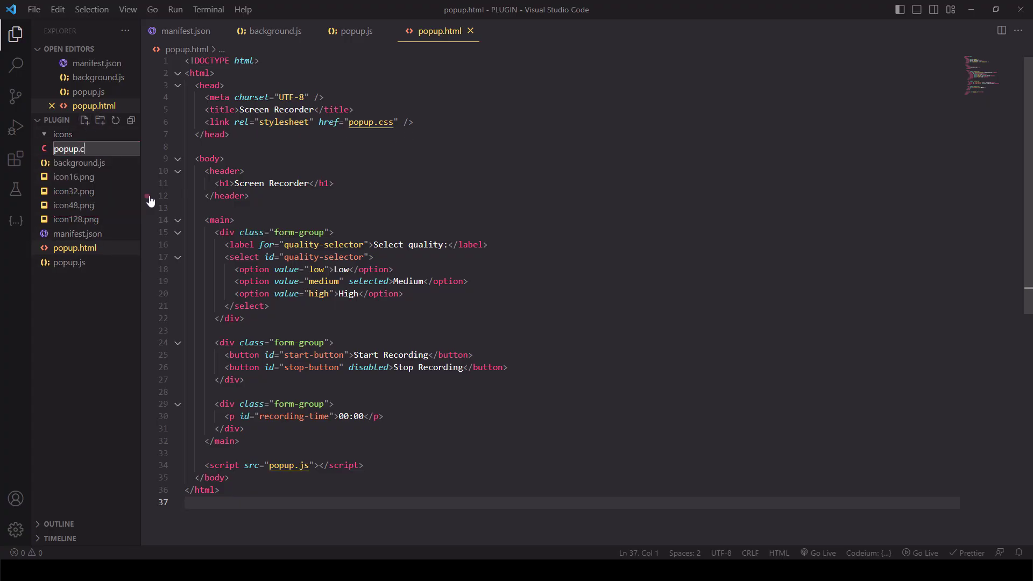
text(ss)
key(Return)
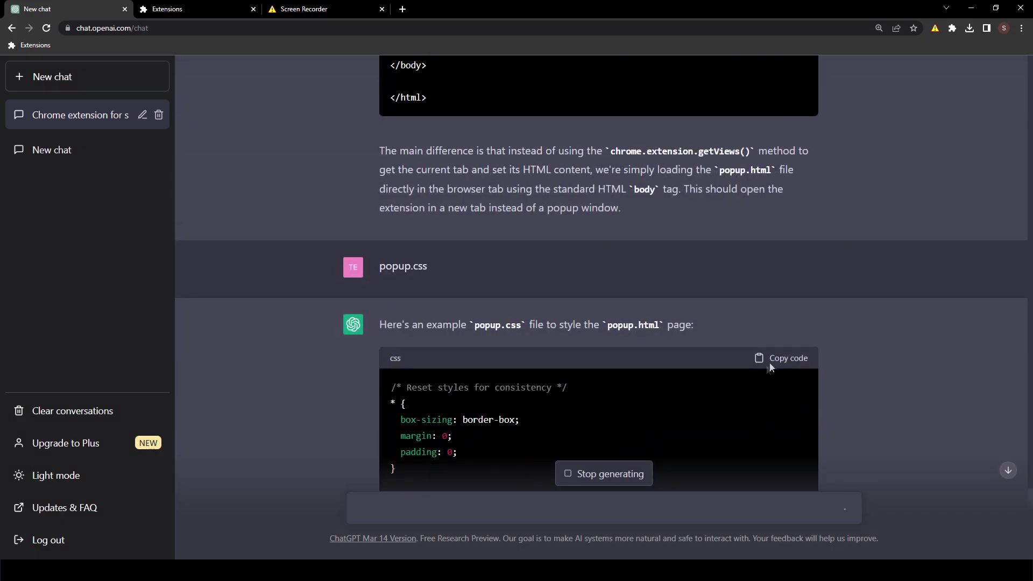
- Paste ChatGPT's CSS code into popup.css and return to Chrome's Extensions page
click(794, 366)
key(alt+Tab)
key(ctrl+v)
key(alt+Tab)
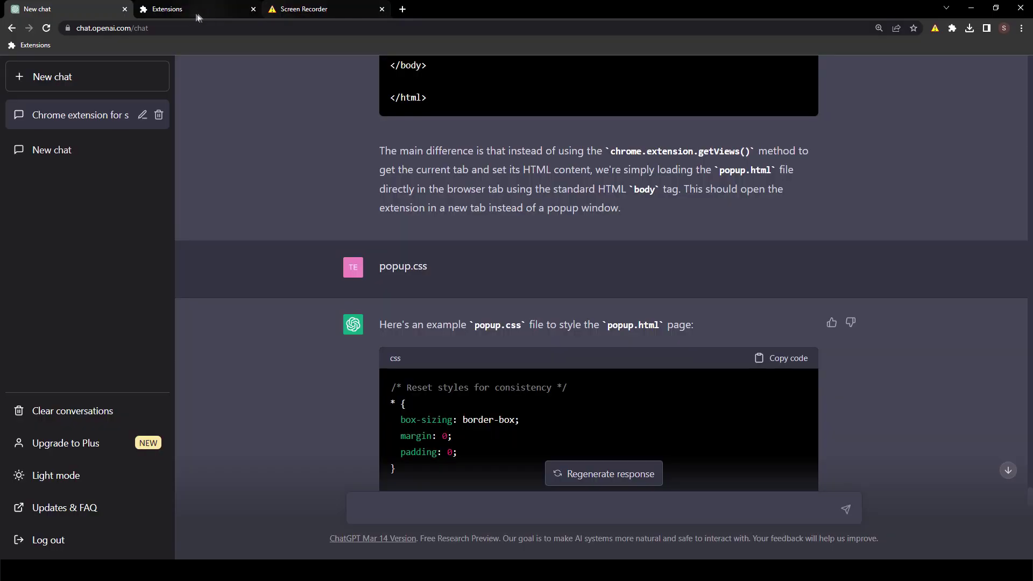
click(195, 13)
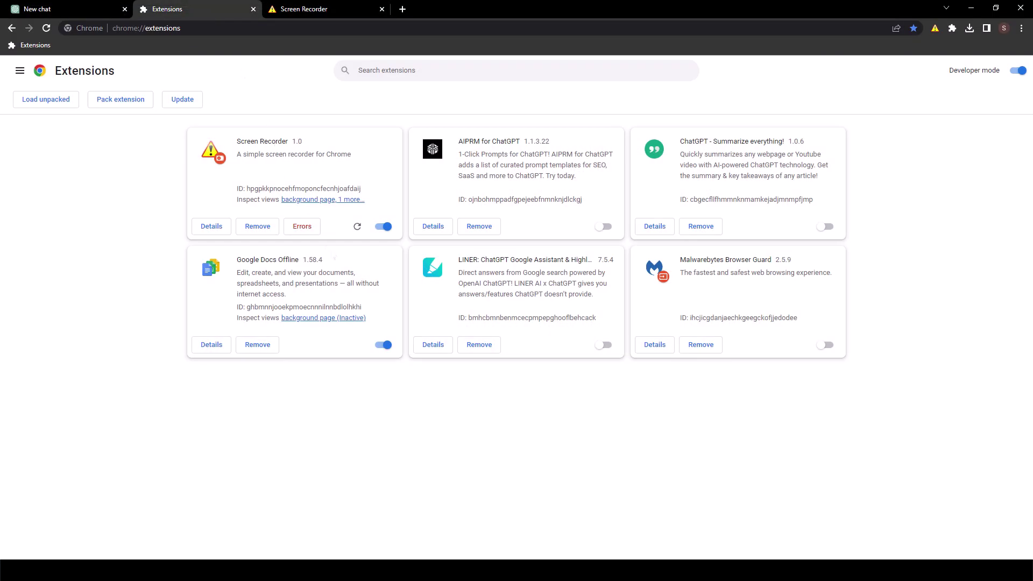
- Reload the Screen Recorder extension, open its now-styled popup page and click Start Recording
click(358, 227)
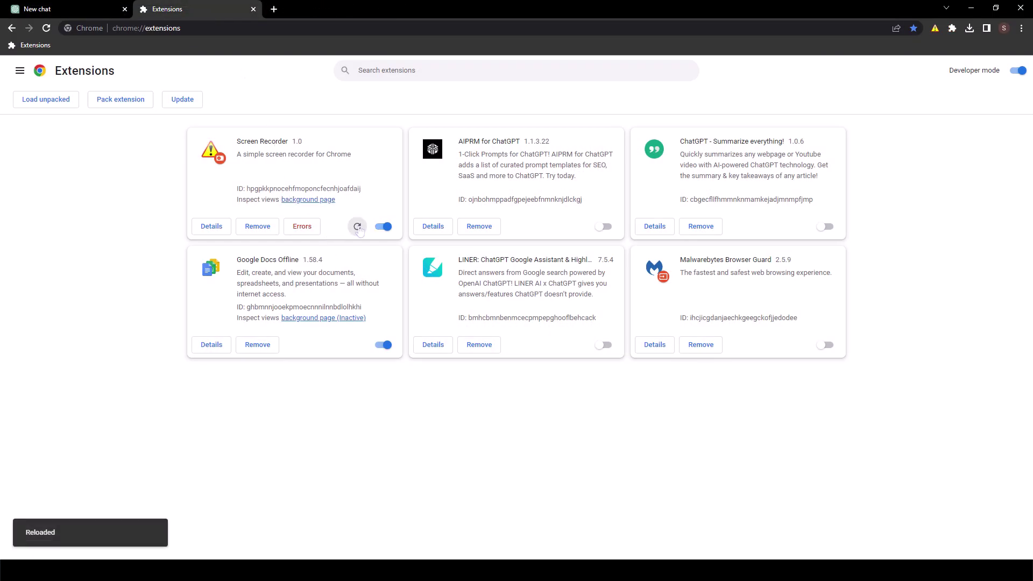
click(935, 30)
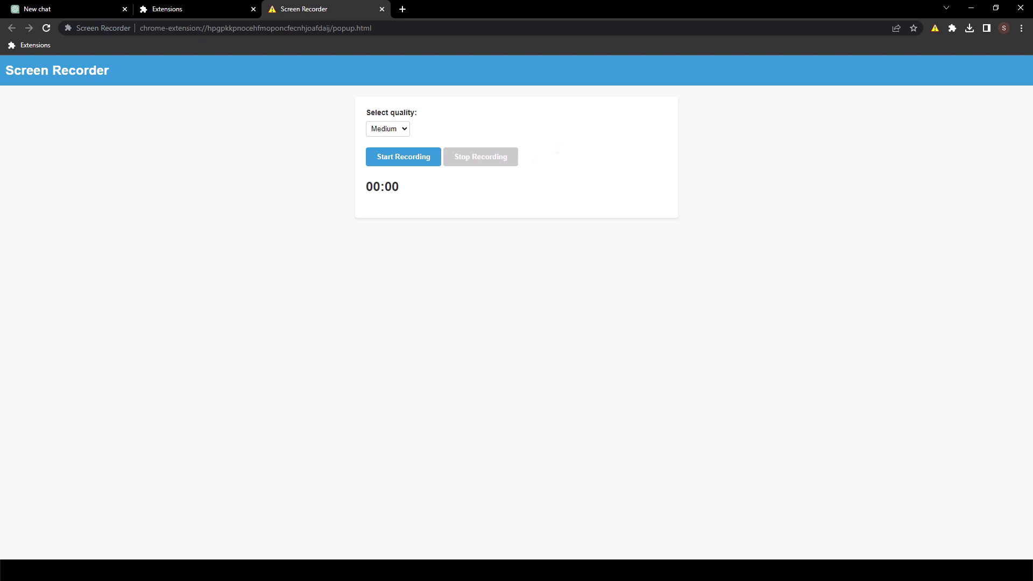
click(396, 162)
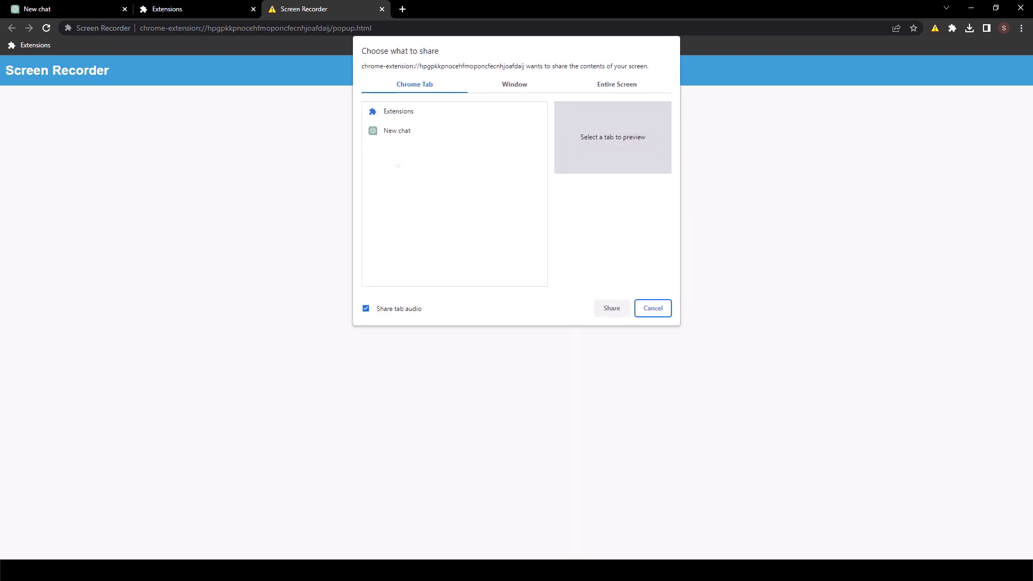
- Share the New chat tab and send 'thank you' to ChatGPT while recording
click(400, 137)
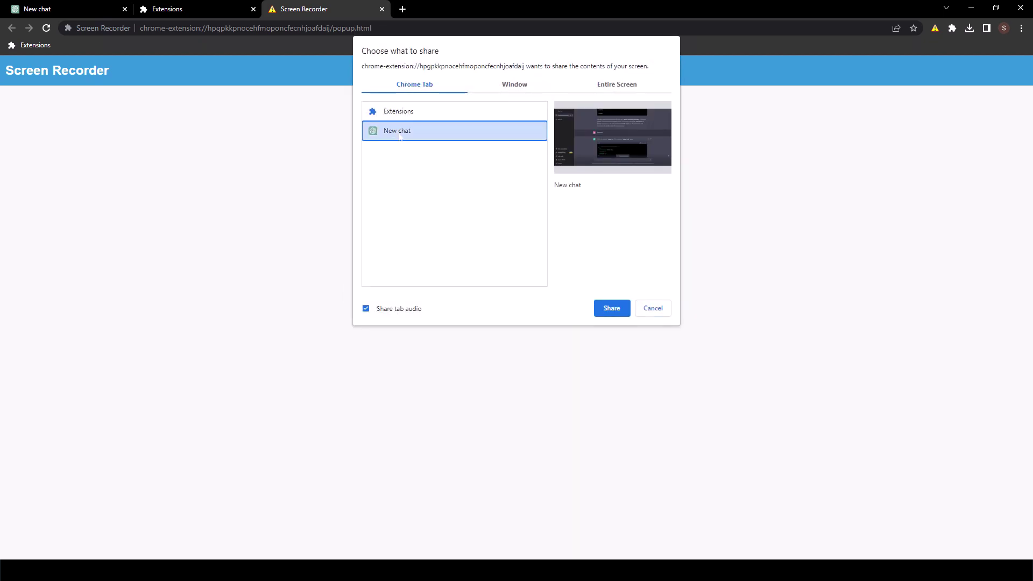
click(619, 310)
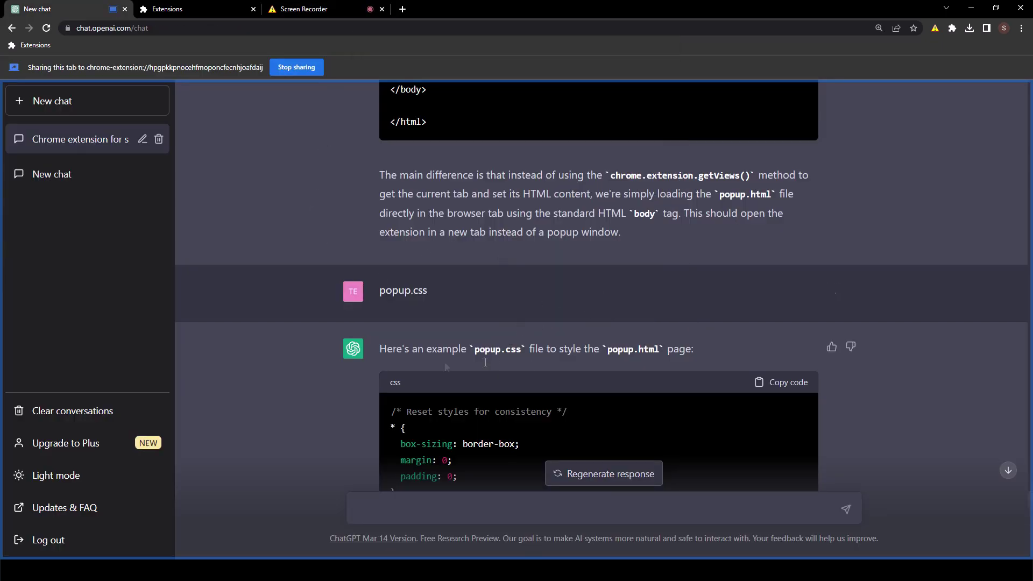
click(194, 13)
key(ctrl+1)
text(thank you)
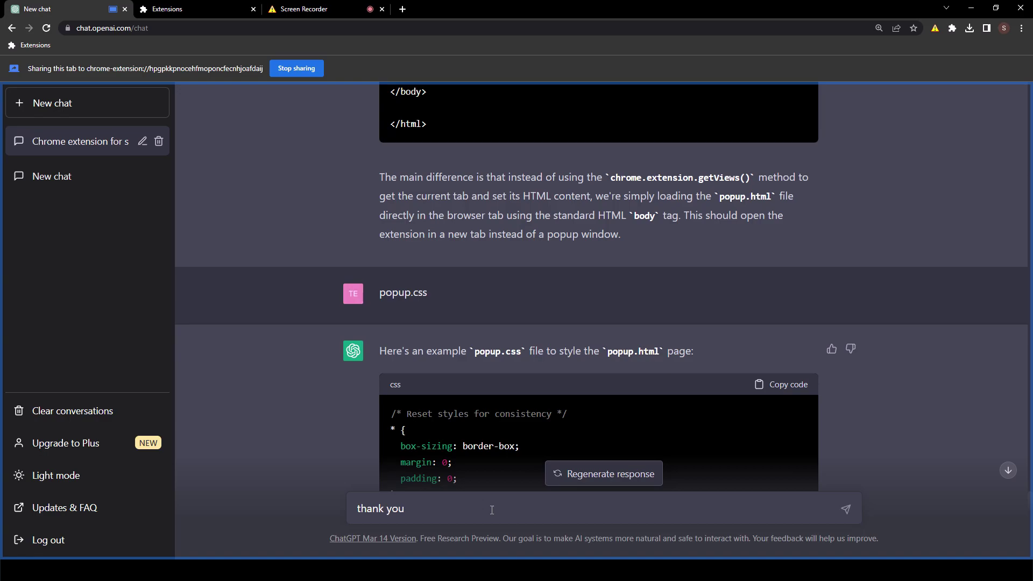
text(!)
key(Return)
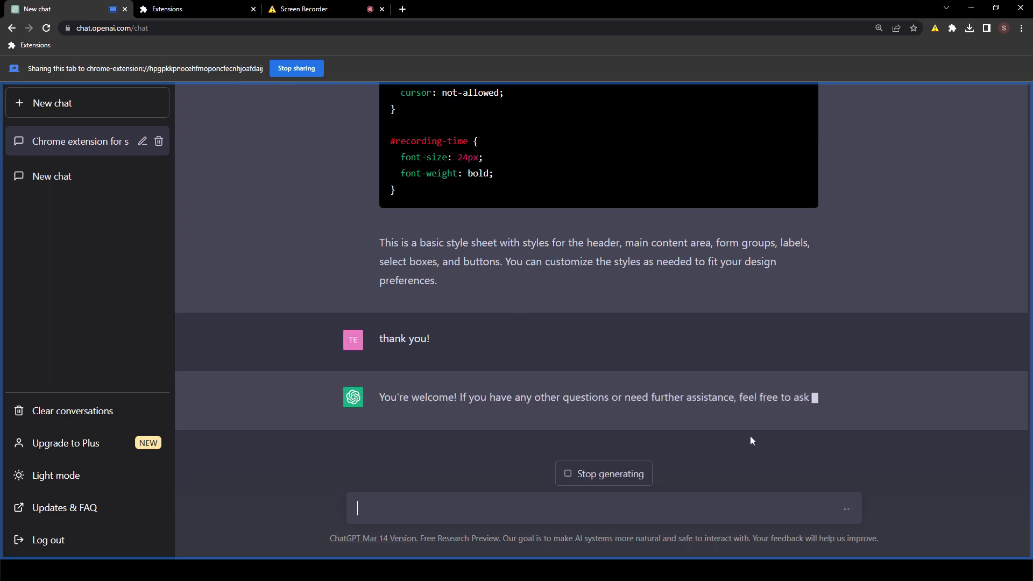
- Stop the recording and open the downloaded 2.5 MB webm file
click(298, 12)
click(481, 181)
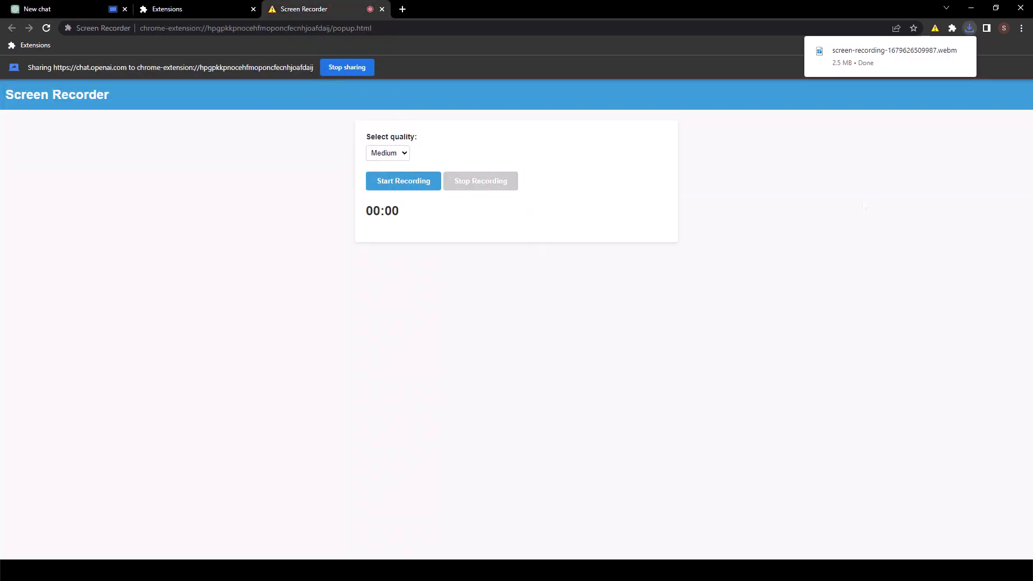
mouse_move(890, 56)
click(856, 65)
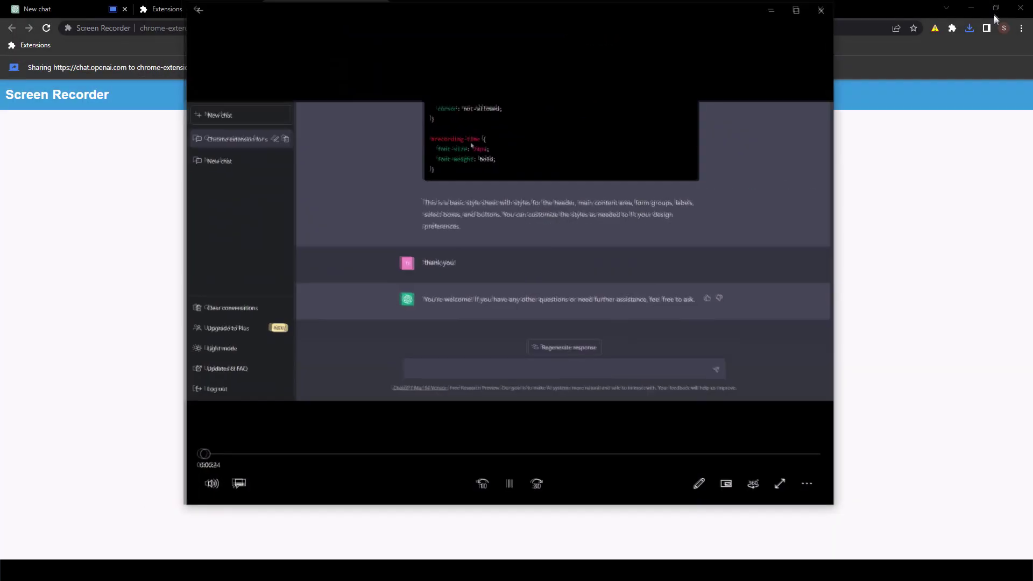
- After watching the webm playback, restore the Media Player window, move it aside and close it
click(996, 9)
drag(693, 25, 722, 210)
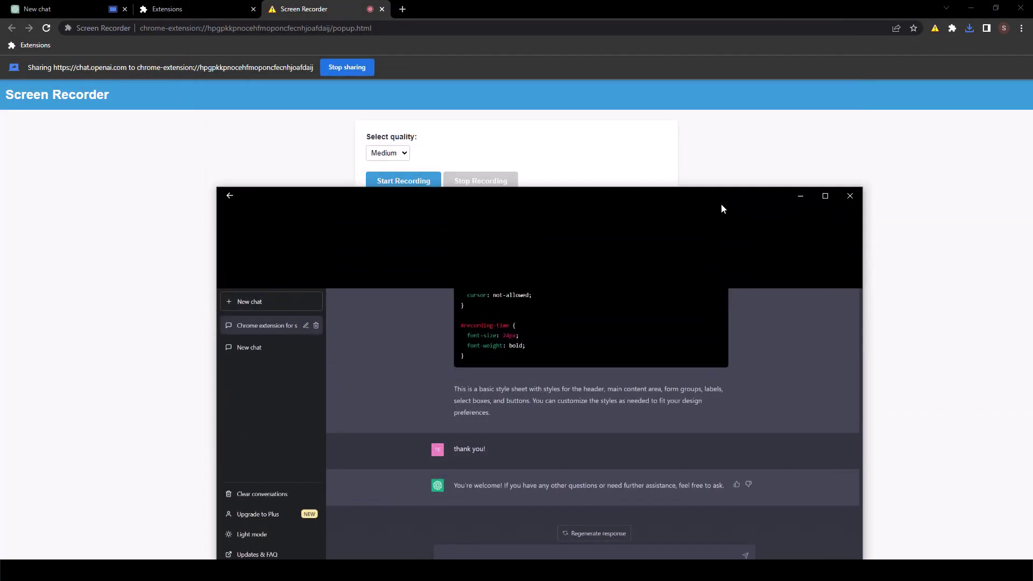
click(855, 200)
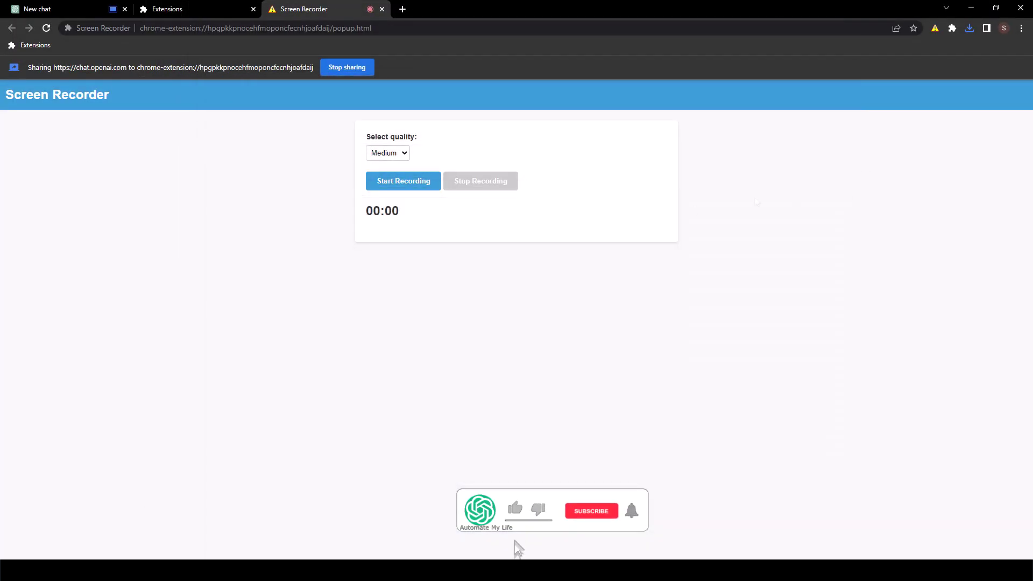